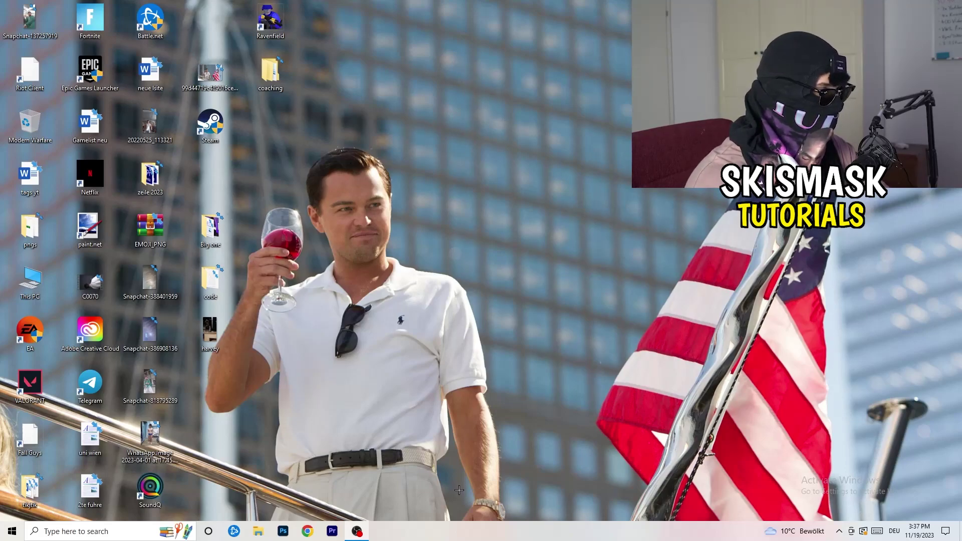
Step: Open Task Manager and show the actions available for the Antimalware Service Executable background process, without ending it
right_click(472, 531)
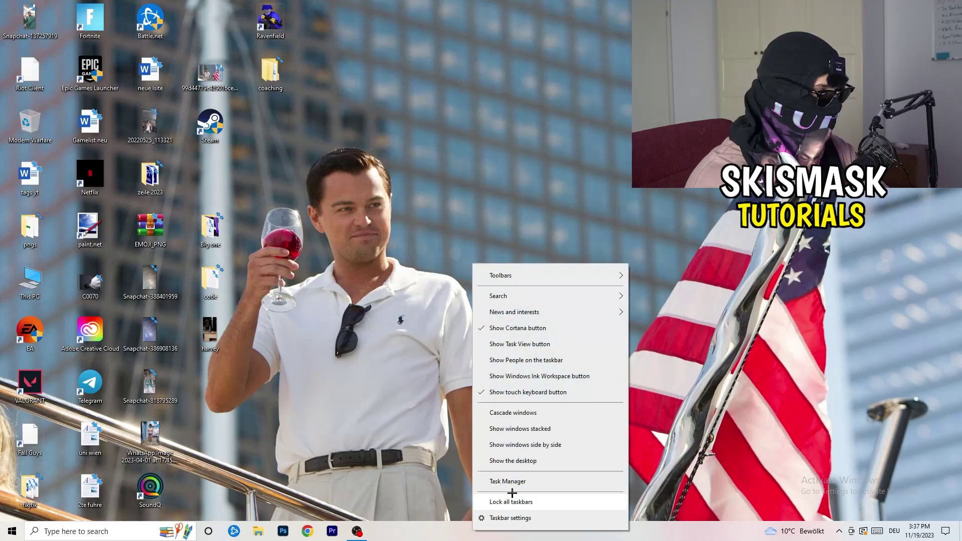
click(541, 482)
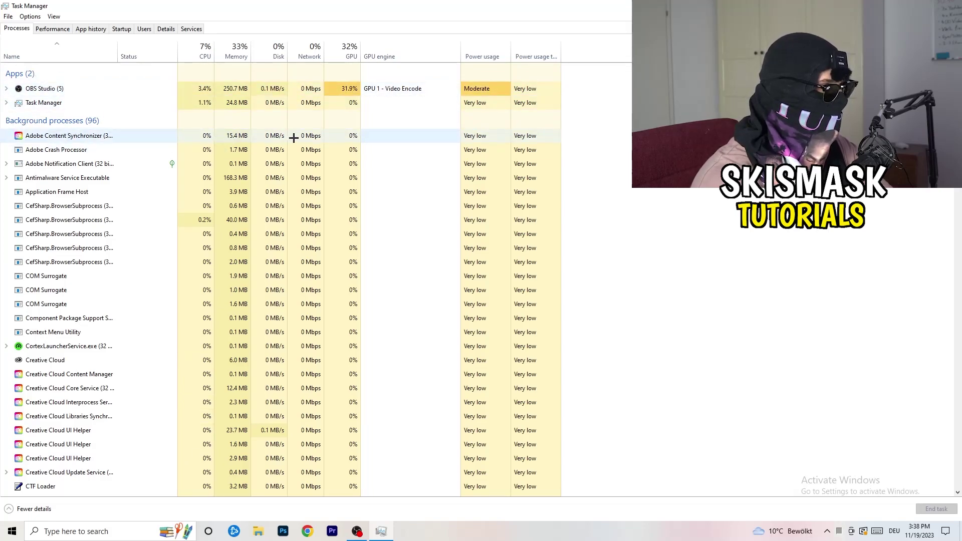
right_click(225, 179)
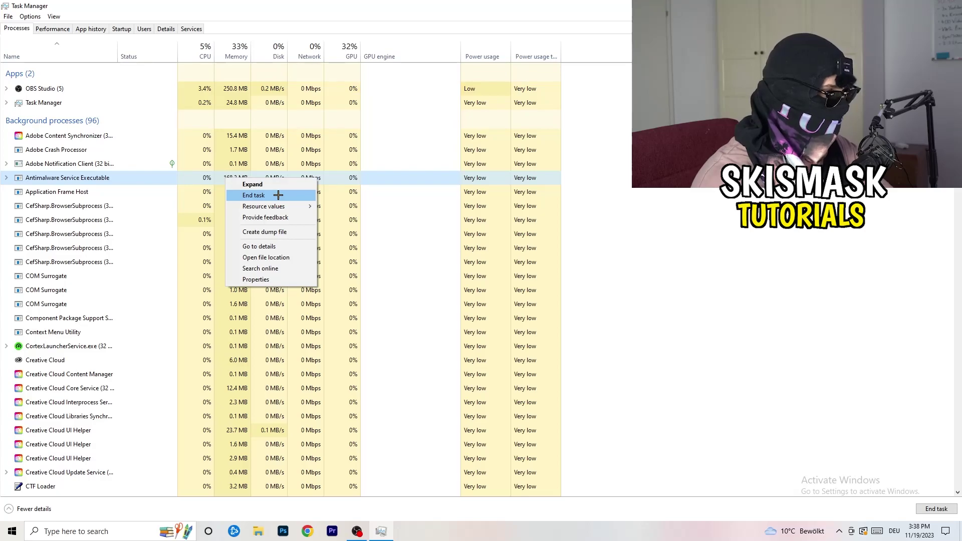
key(Escape)
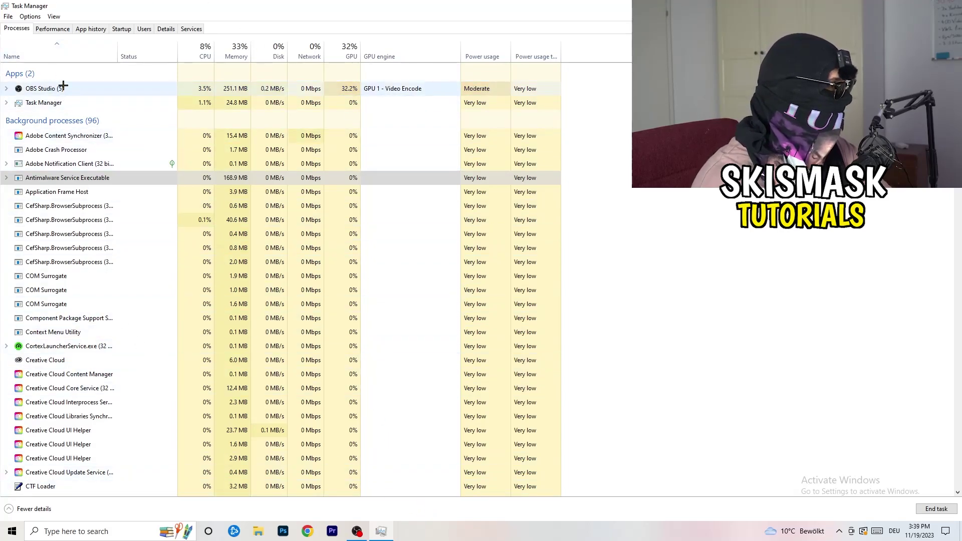
Step: Review the startup apps and the enable or disable options offered for Dropbox, EA and File Association Helper
click(124, 30)
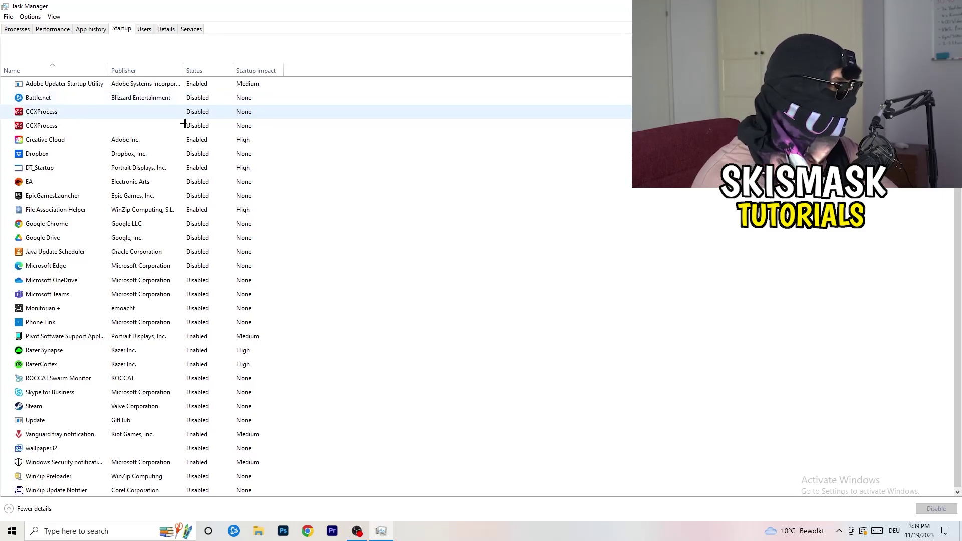
right_click(201, 153)
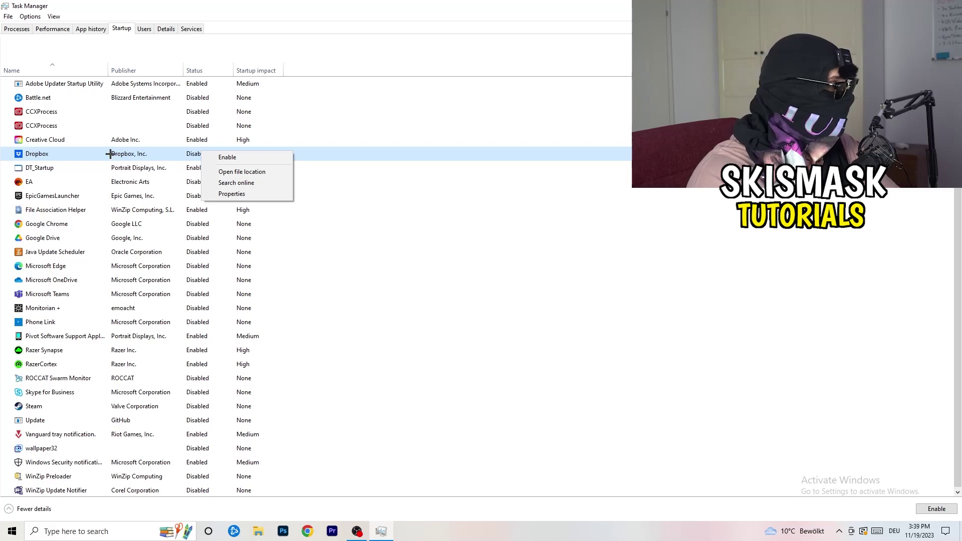
click(91, 187)
right_click(96, 185)
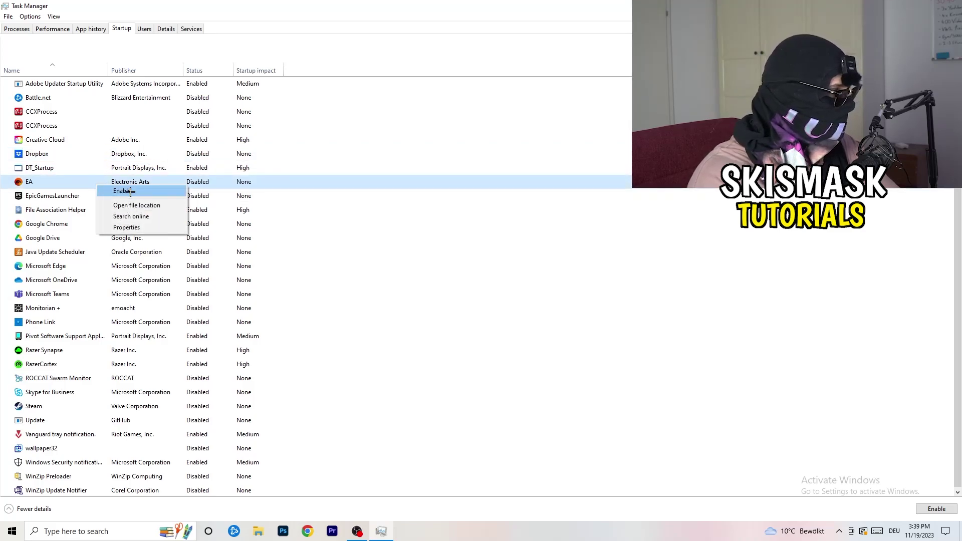
click(641, 261)
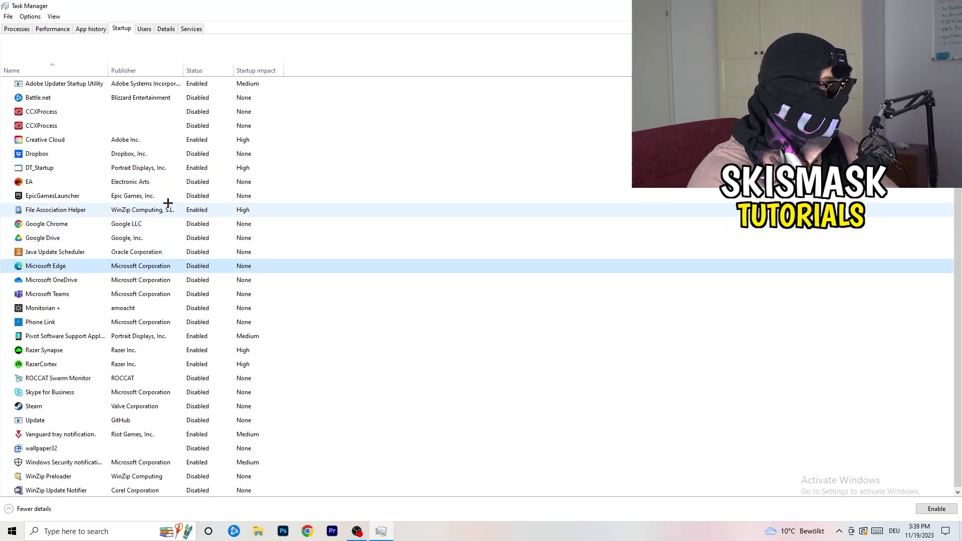
right_click(196, 211)
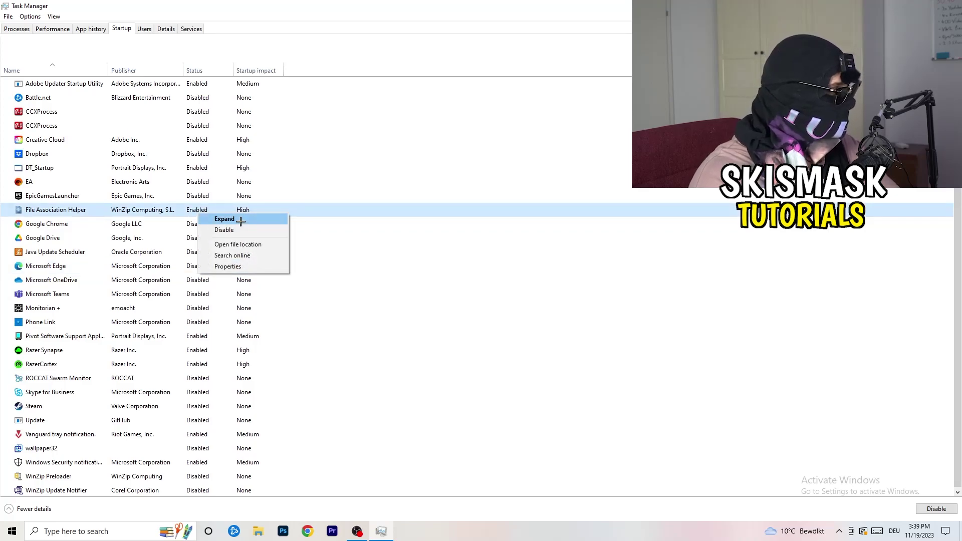
click(431, 251)
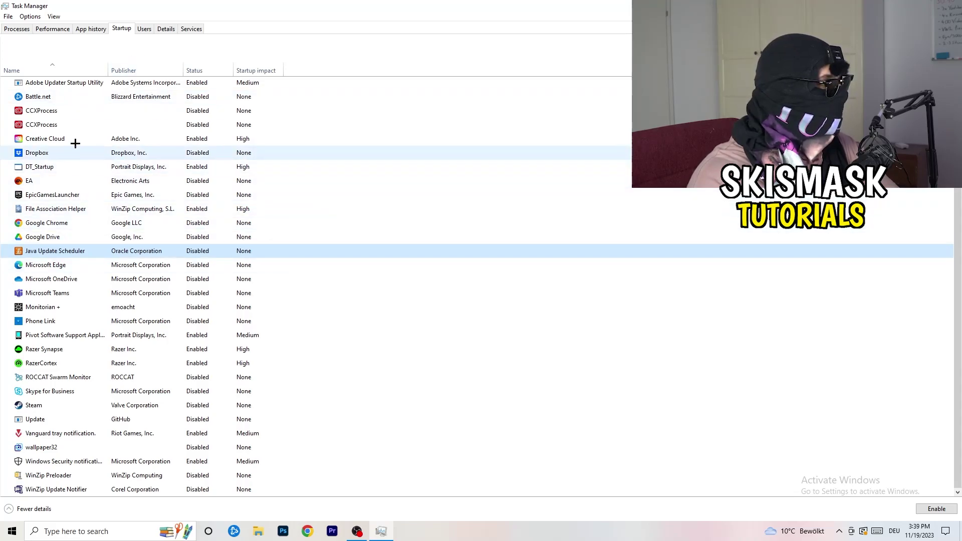
Step: Show the priority levels available for the Dropbox crash handler in the process details, and close Task Manager without changing them
click(55, 31)
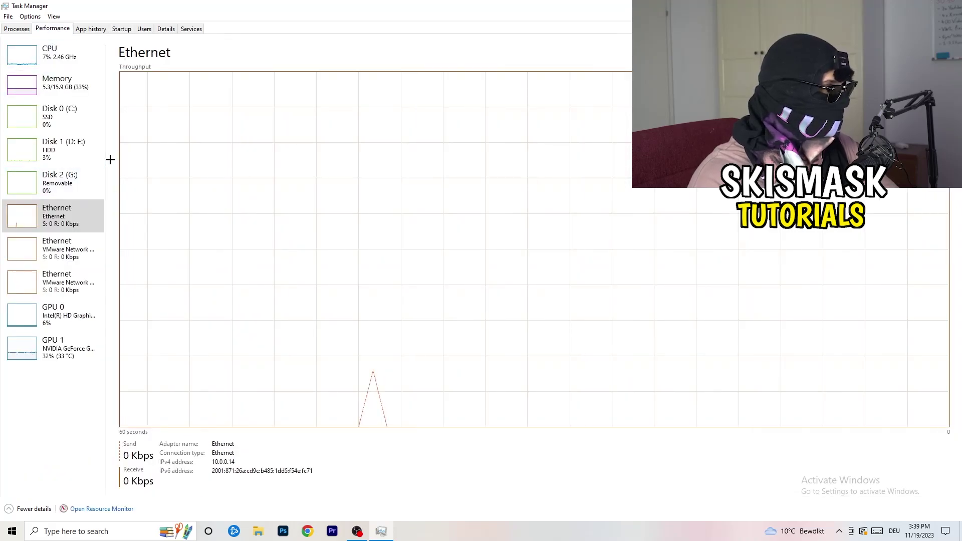
click(166, 28)
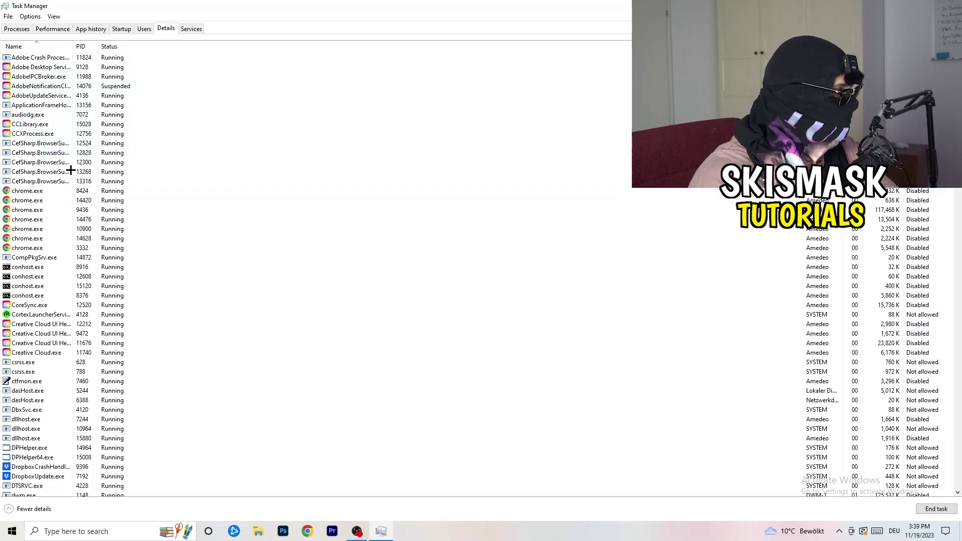
scroll(126, 256, down, 6)
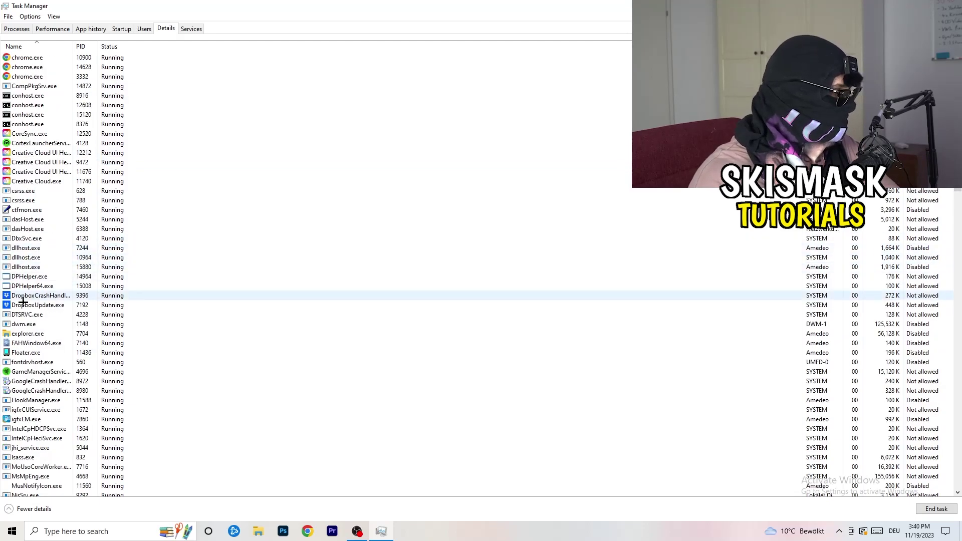
right_click(40, 296)
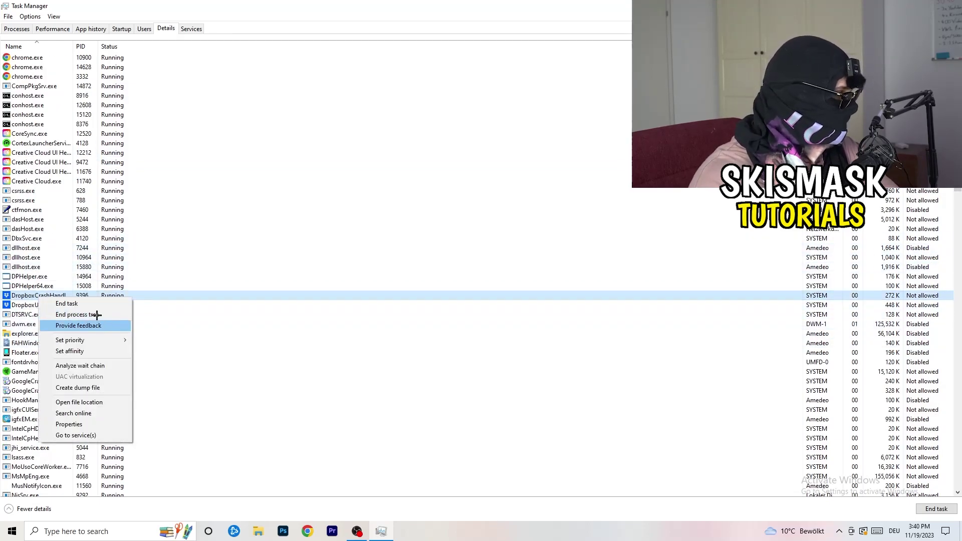
right_click(80, 295)
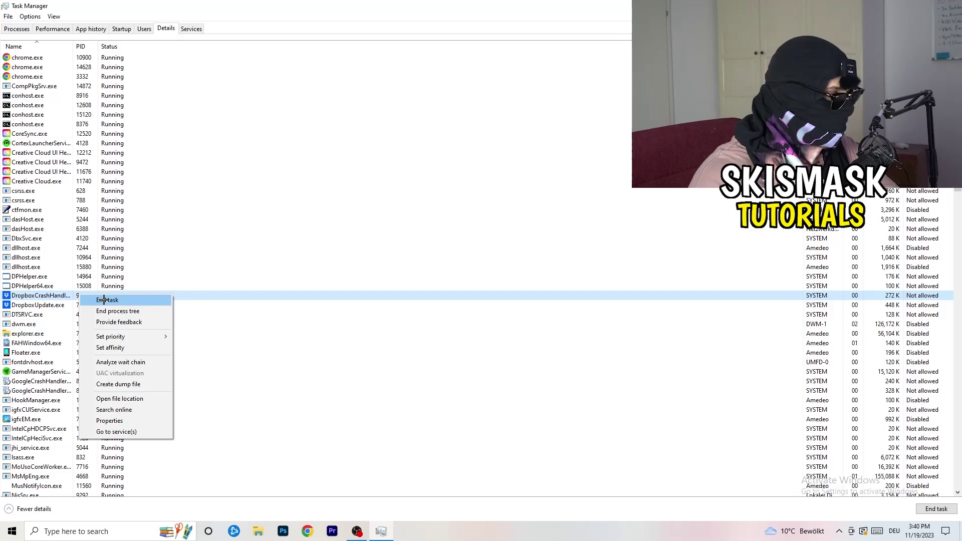
click(71, 296)
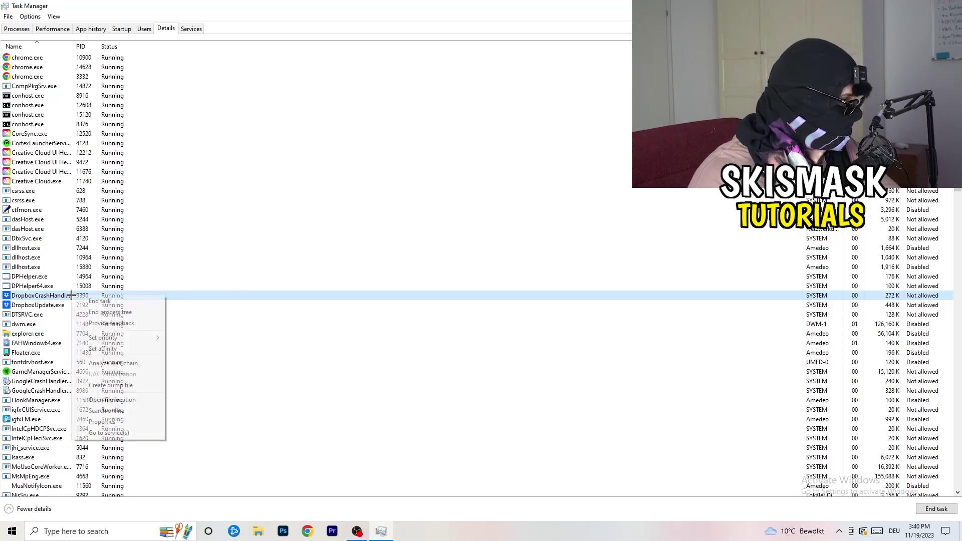
mouse_move(118, 338)
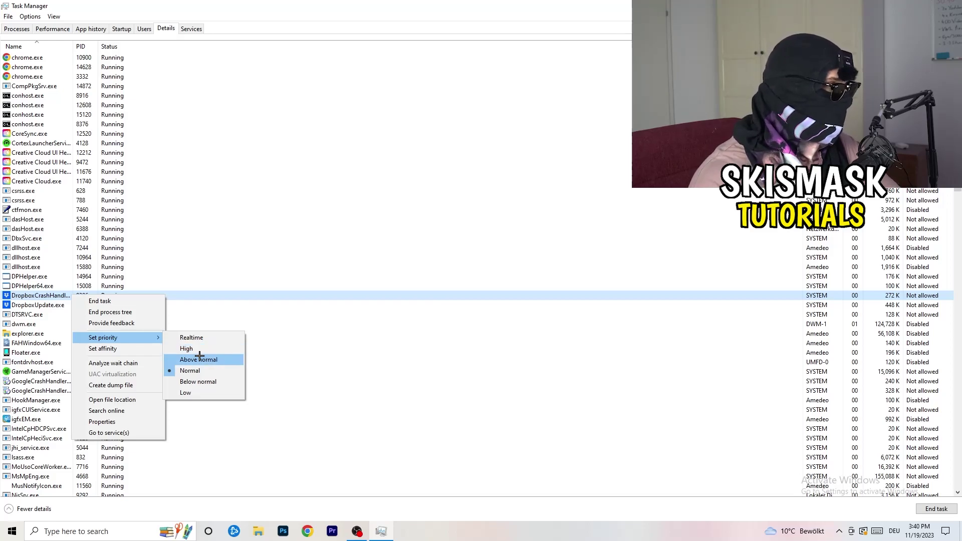
click(480, 8)
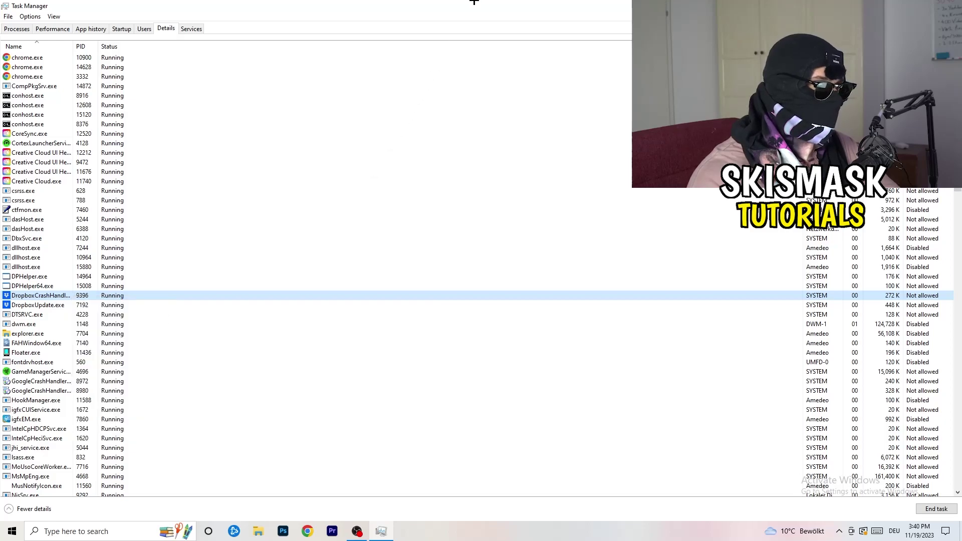
key(alt+F4)
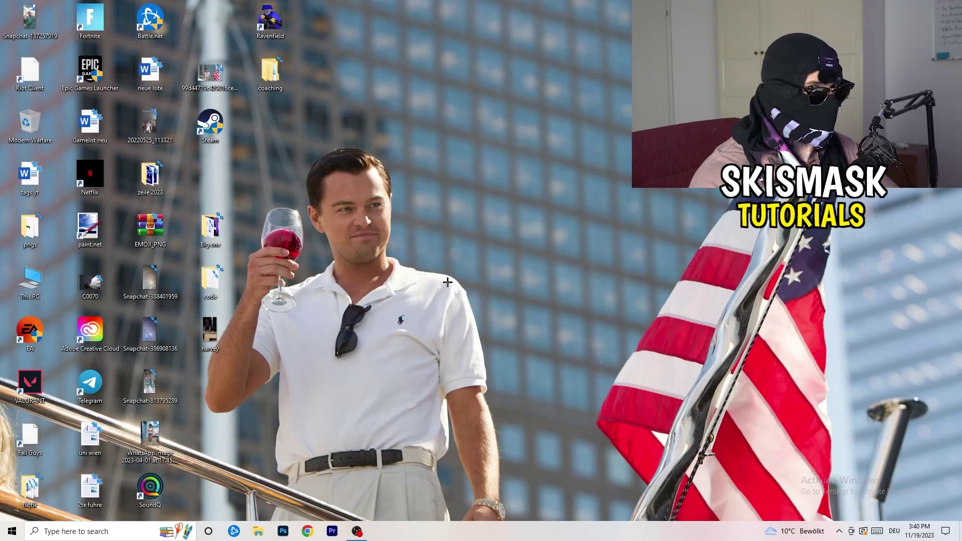
Step: Search for the Windows Settings app and open its System display settings
key(super)
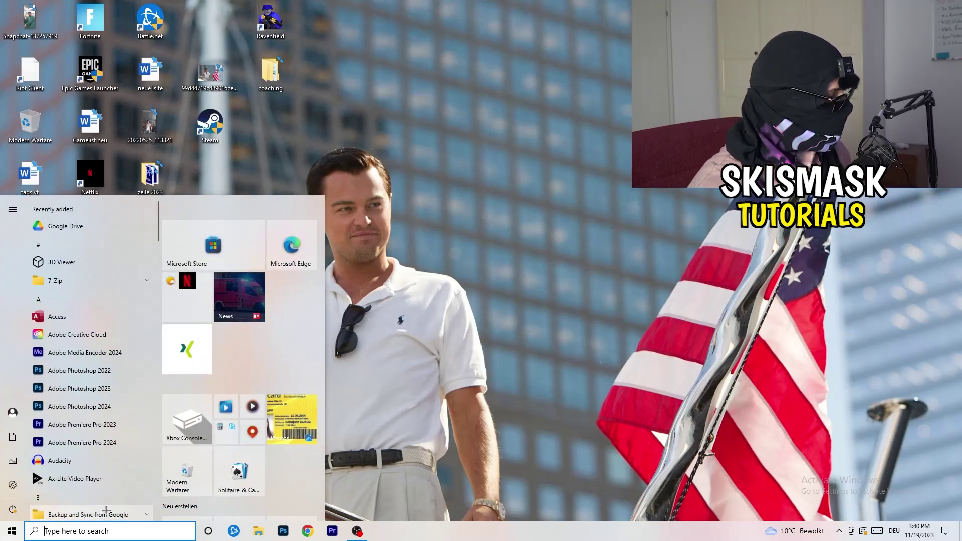
text(sett)
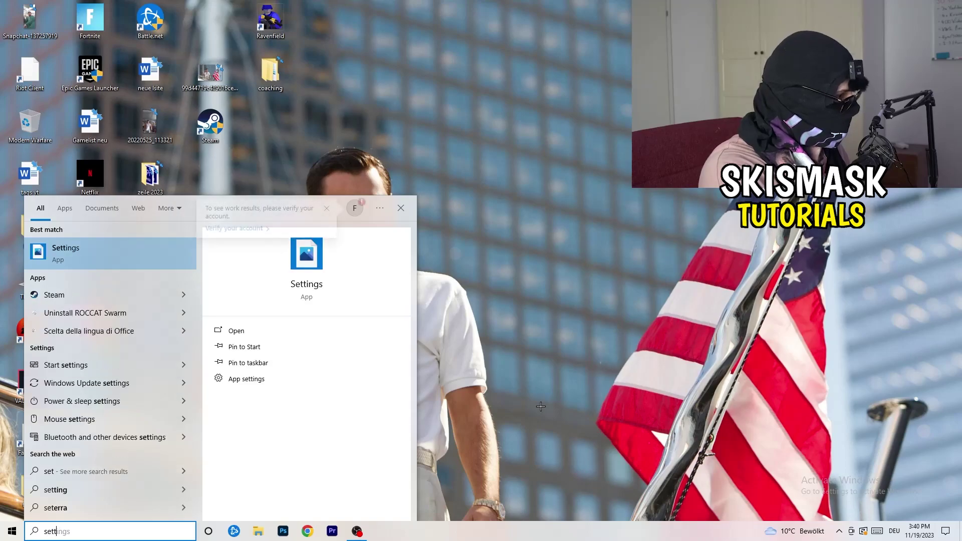
key(Return)
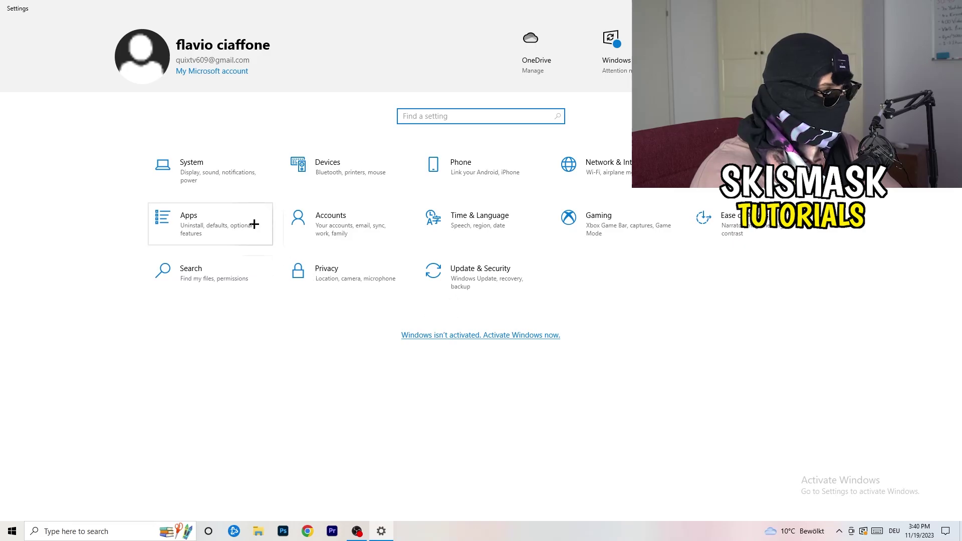
click(218, 179)
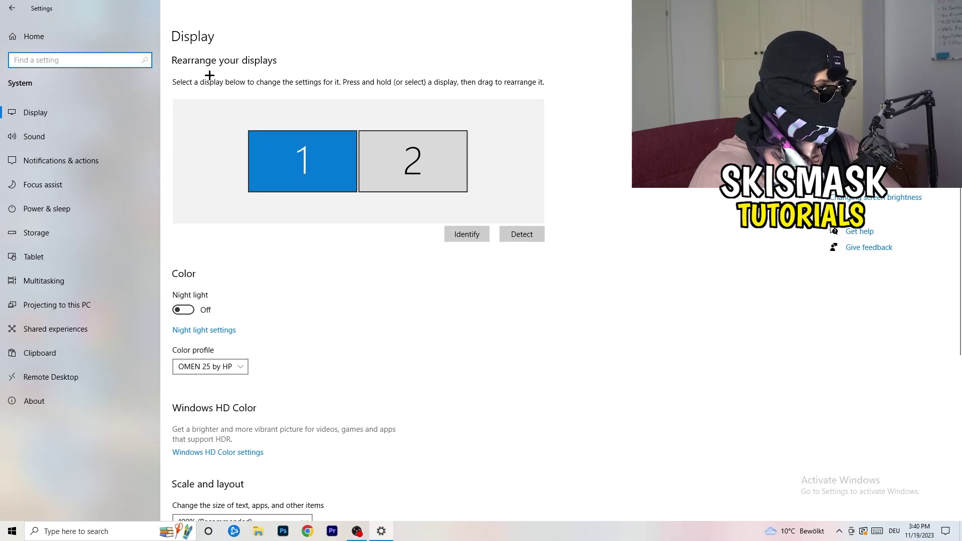
click(231, 34)
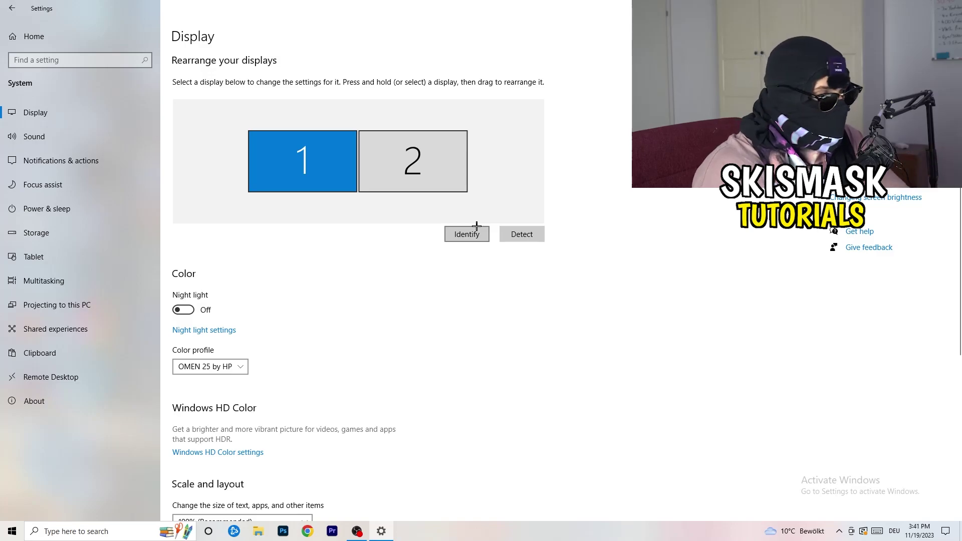
Step: Review the text and app scaling choices and the available display resolutions, without changing either setting
scroll(407, 239, down, 5)
scroll(339, 275, up, 5)
scroll(340, 275, down, 5)
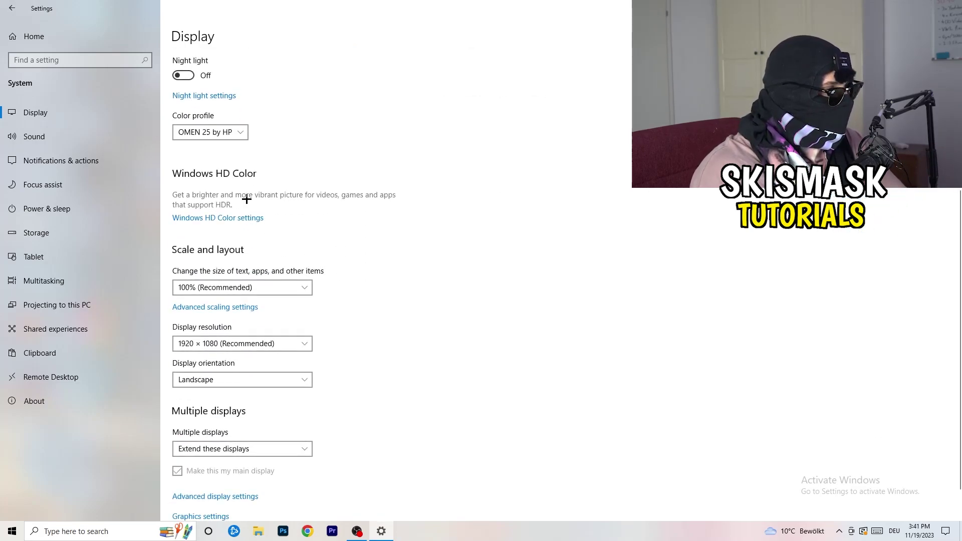
click(297, 284)
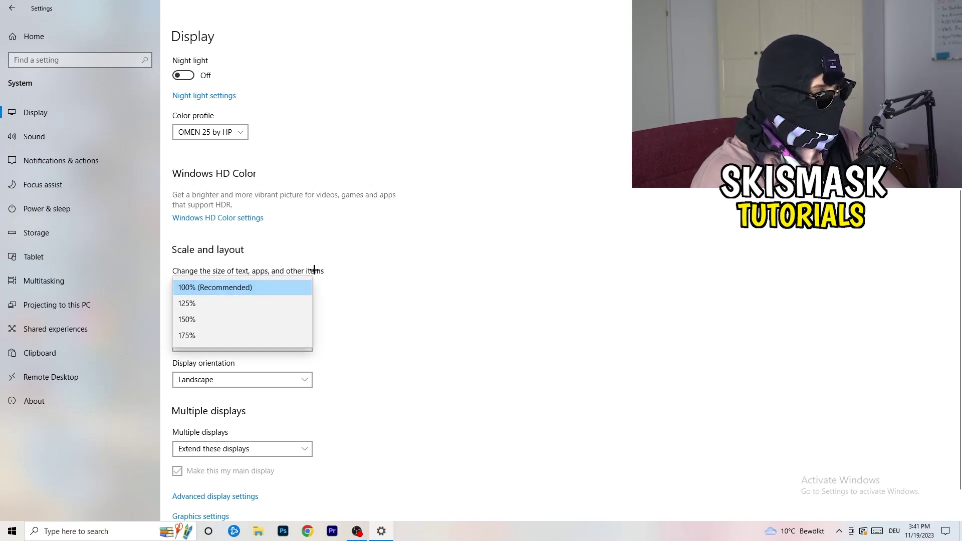
click(339, 271)
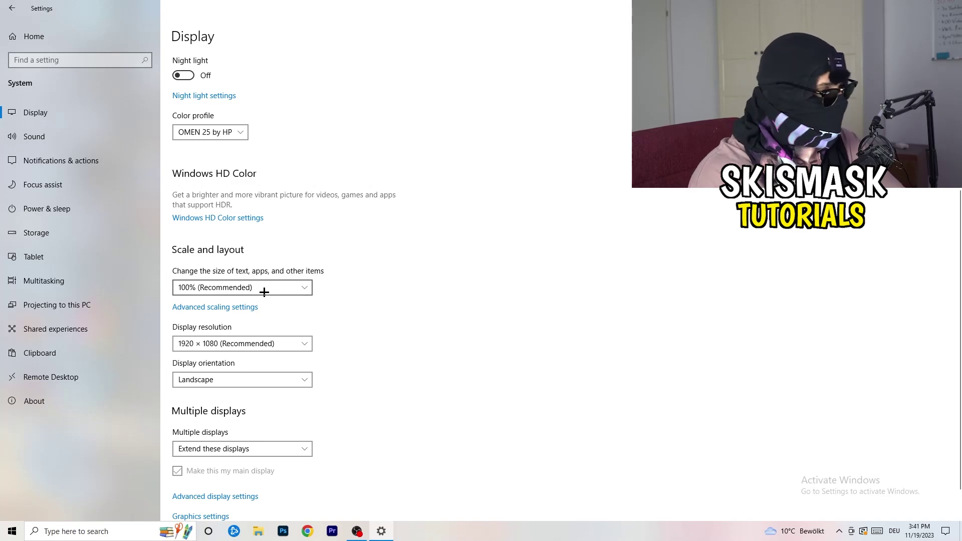
scroll(264, 292, down, 2)
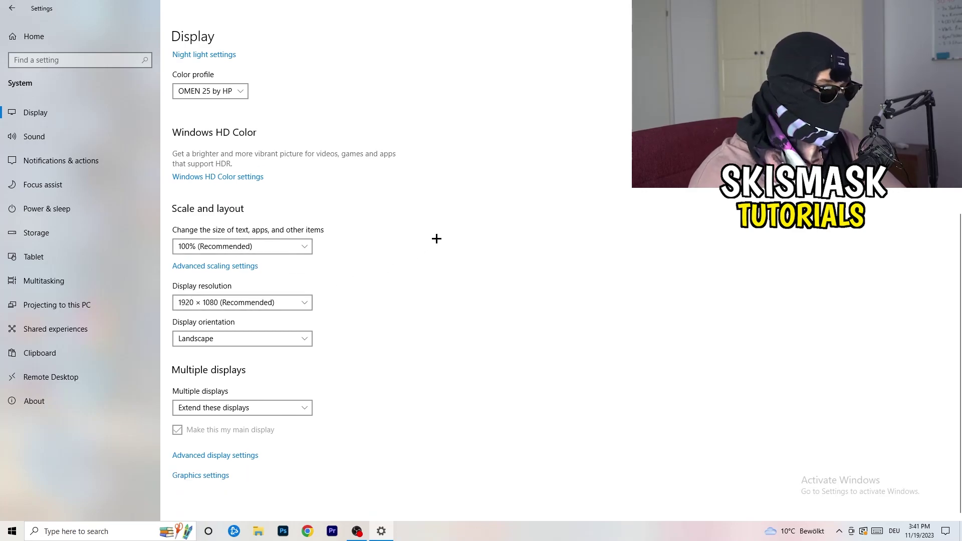
key(space)
key(Escape)
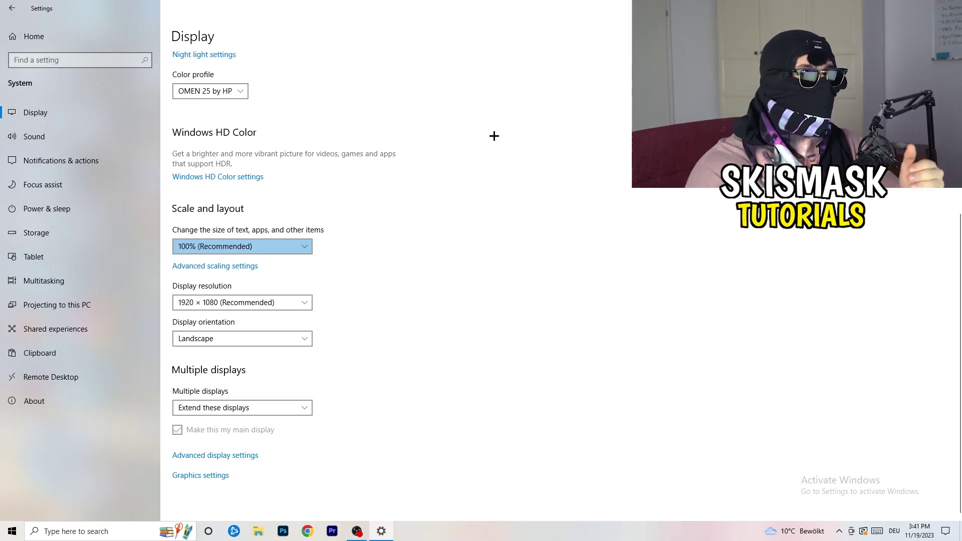
click(303, 296)
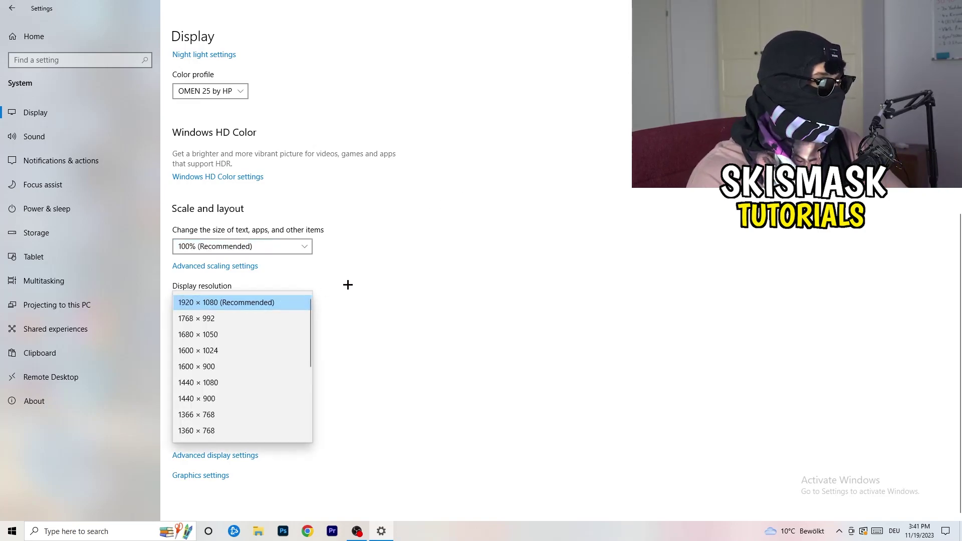
click(348, 285)
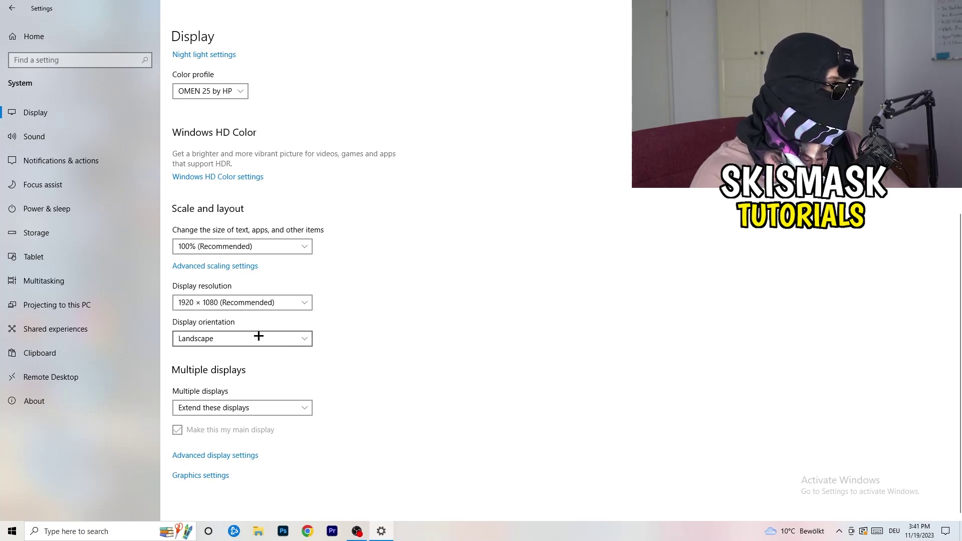
Step: Go to the Storage settings and open the Storage Sense configuration page
click(70, 231)
scroll(415, 326, down, 1)
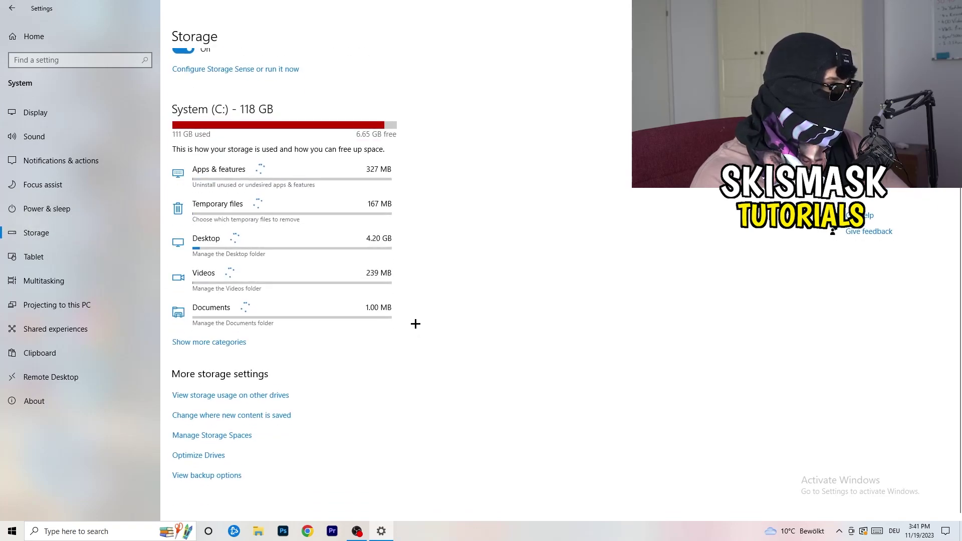
scroll(456, 307, up, 1)
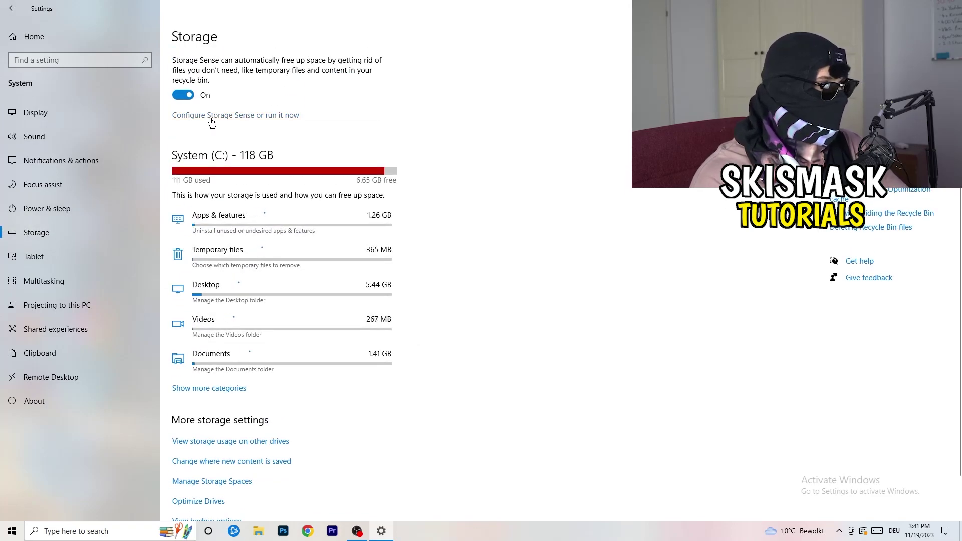
click(210, 119)
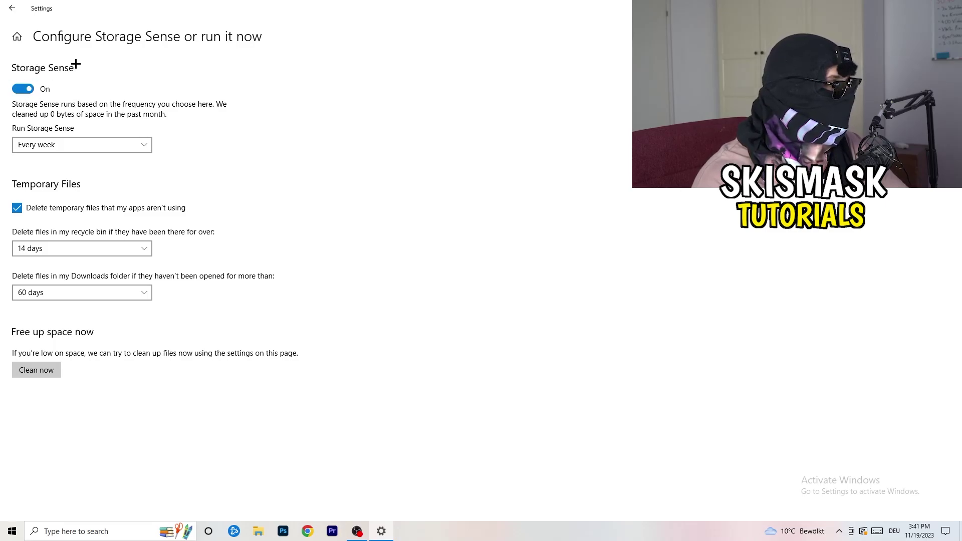
Step: Keep Storage Sense running every week and turn off deleting temporary files that apps aren't using
click(50, 145)
click(50, 144)
click(59, 213)
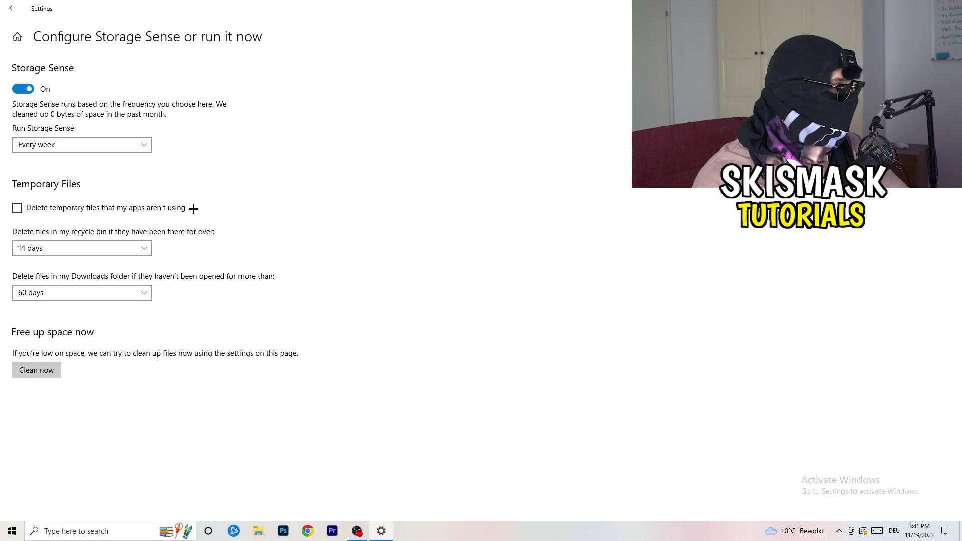
Step: Check the recycle bin deletion periods in Storage Sense without changing them, and return to the Storage settings
click(60, 247)
click(60, 248)
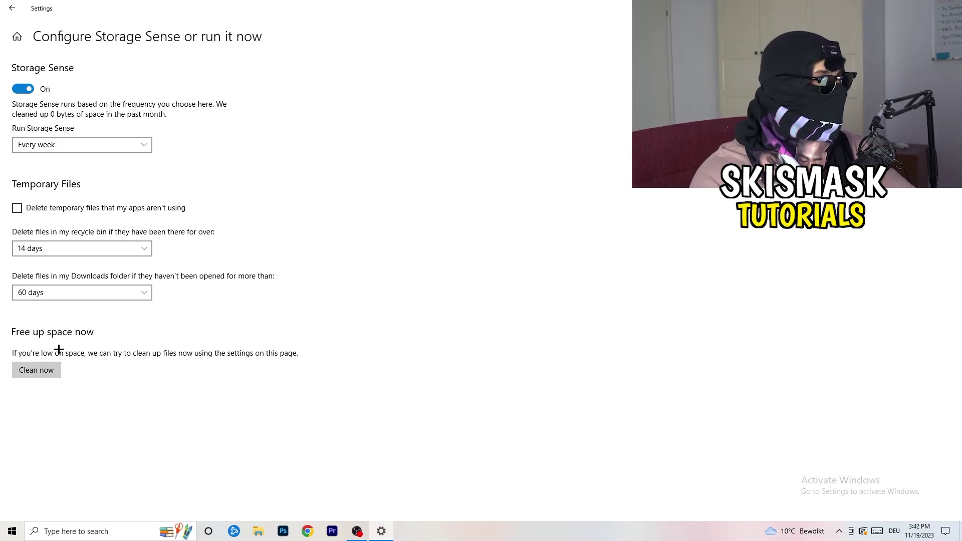
click(3, 12)
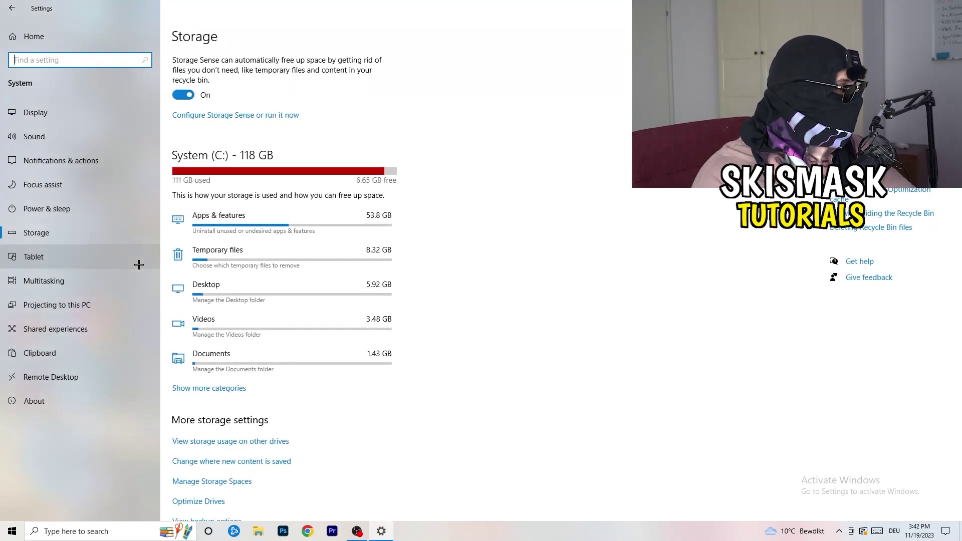
Step: Go from Power & sleep to Power Options, review the preferred and additional power plans, and close both windows
click(111, 216)
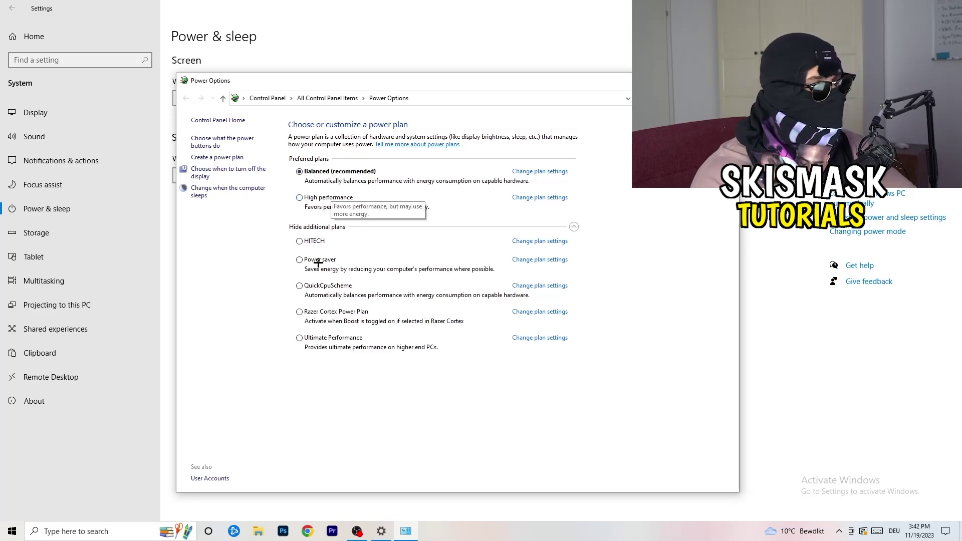
click(574, 227)
click(574, 227)
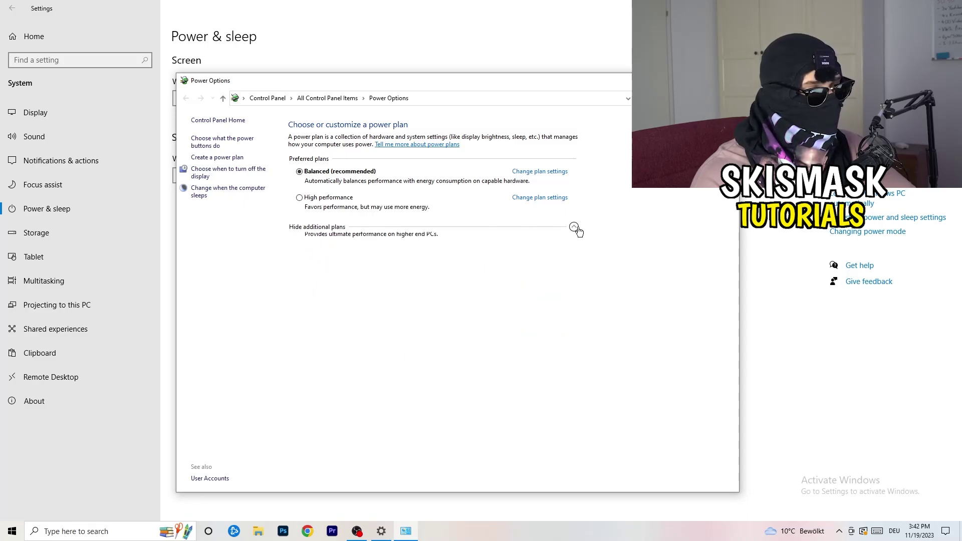
click(575, 228)
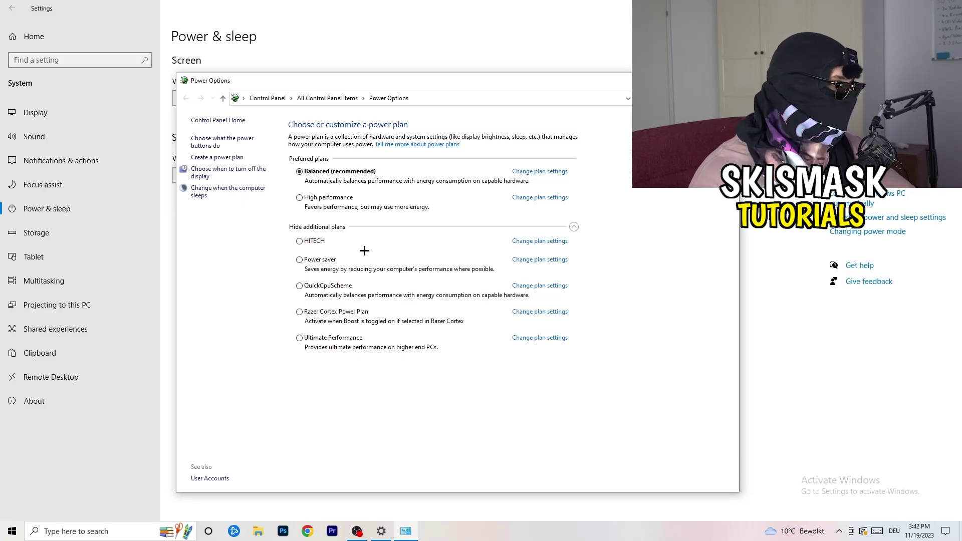
key(alt+F4)
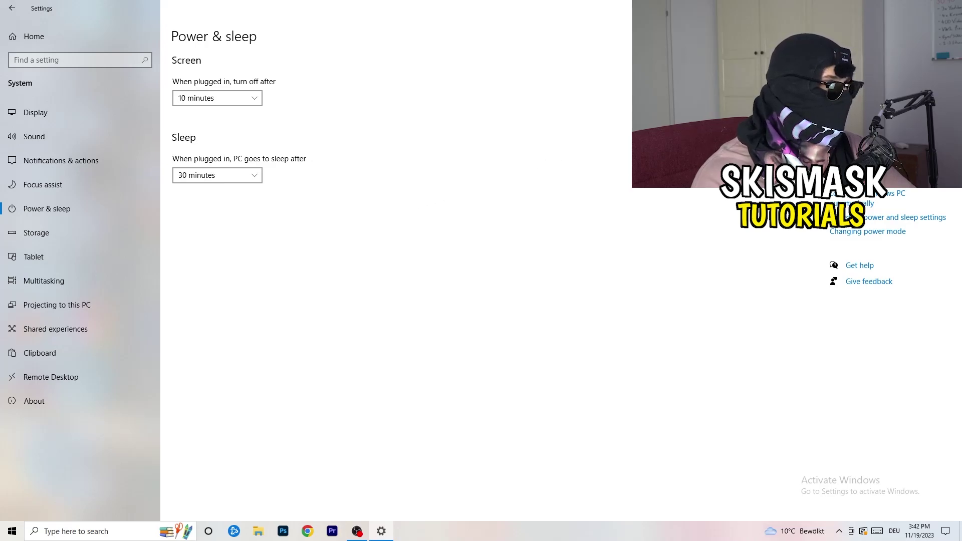
key(alt+F4)
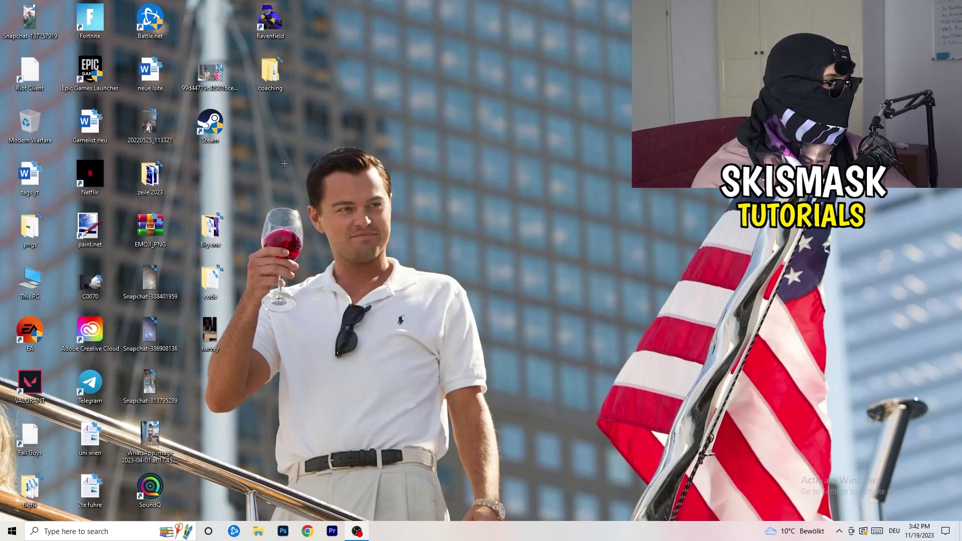
Step: Move the Steam shortcut to an empty area of the desktop and open the compatibility settings in its properties
drag(210, 125, 511, 175)
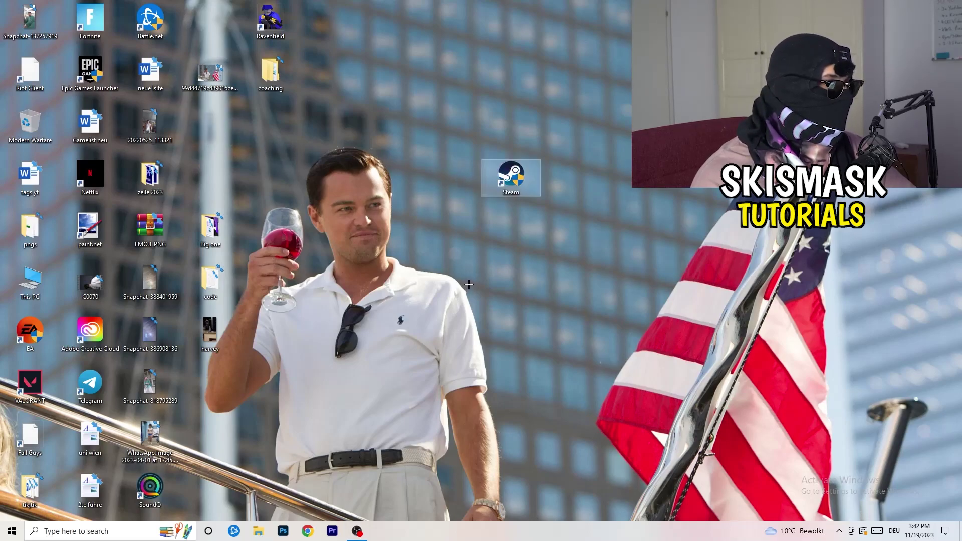
right_click(503, 181)
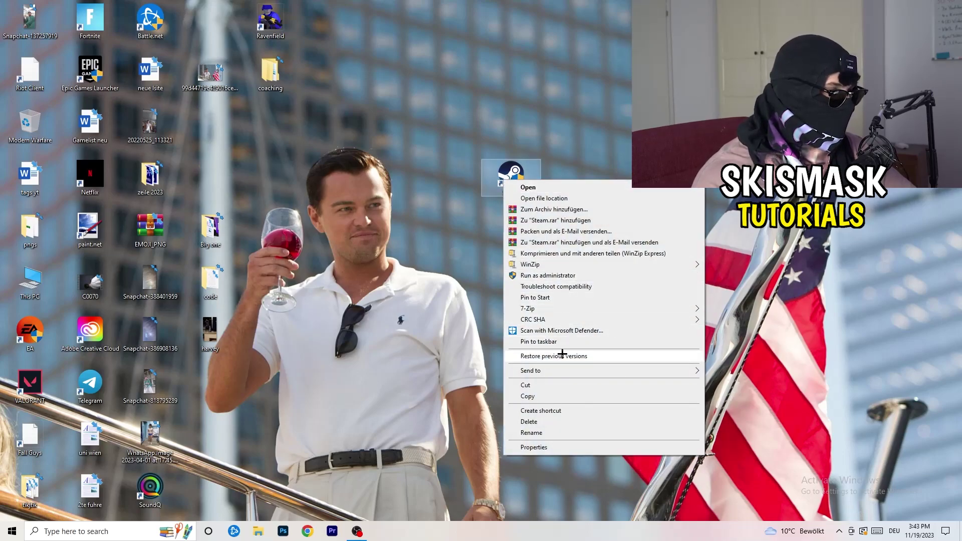
click(551, 447)
drag(563, 186, 468, 142)
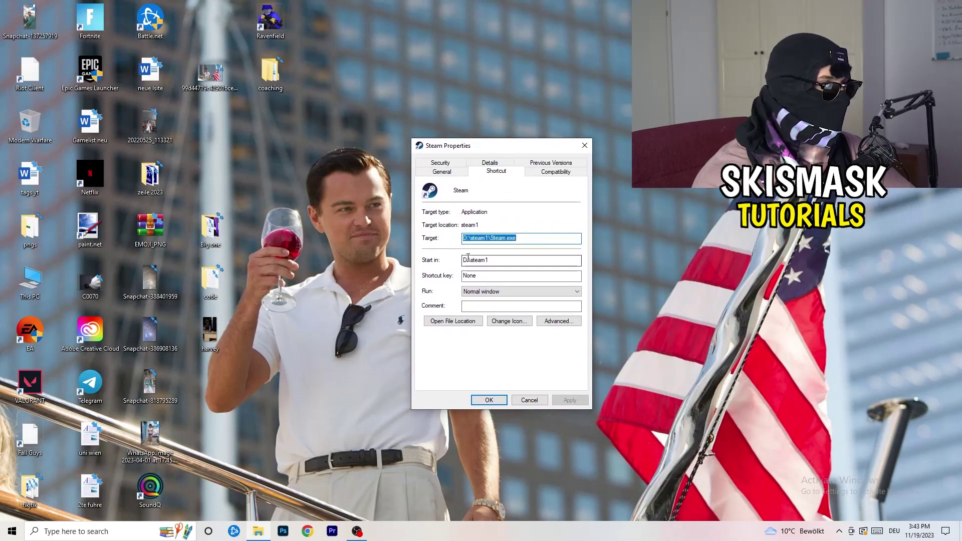
click(566, 172)
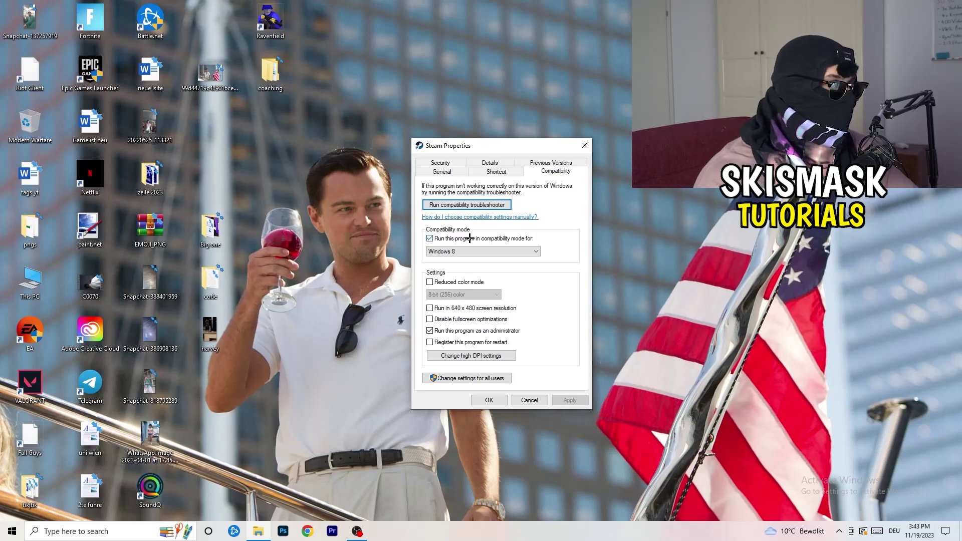
Step: Keep Steam in compatibility mode for Windows 8 and running as an administrator, and apply the shortcut's properties
click(525, 235)
click(431, 239)
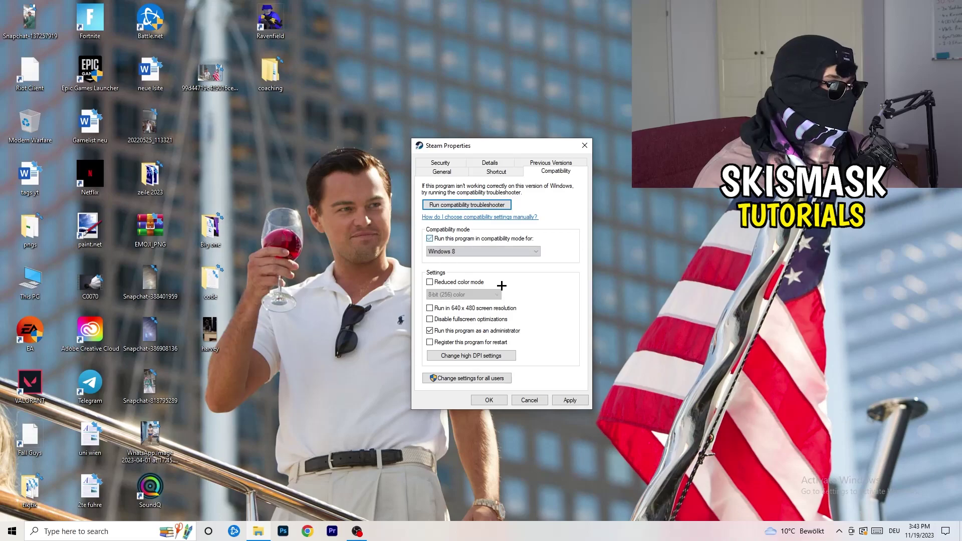
click(473, 252)
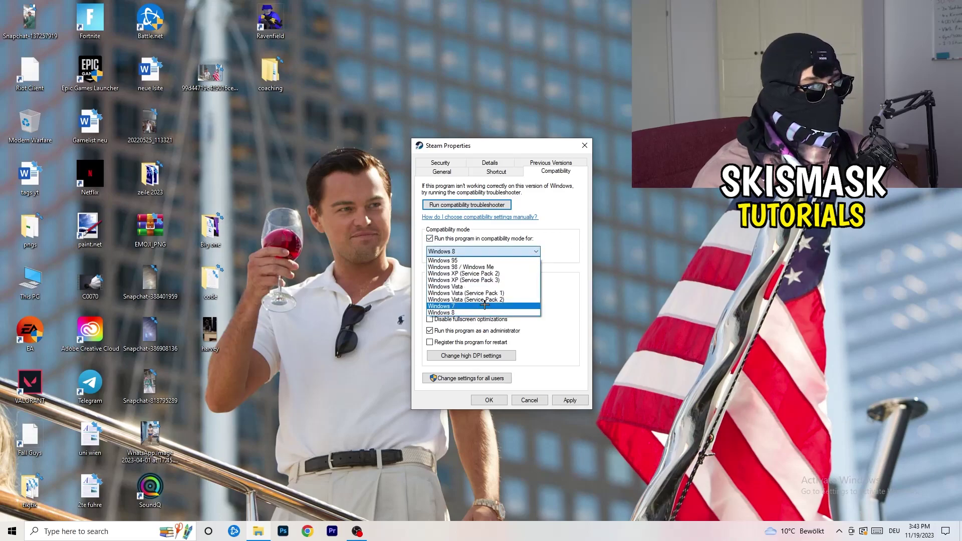
click(572, 219)
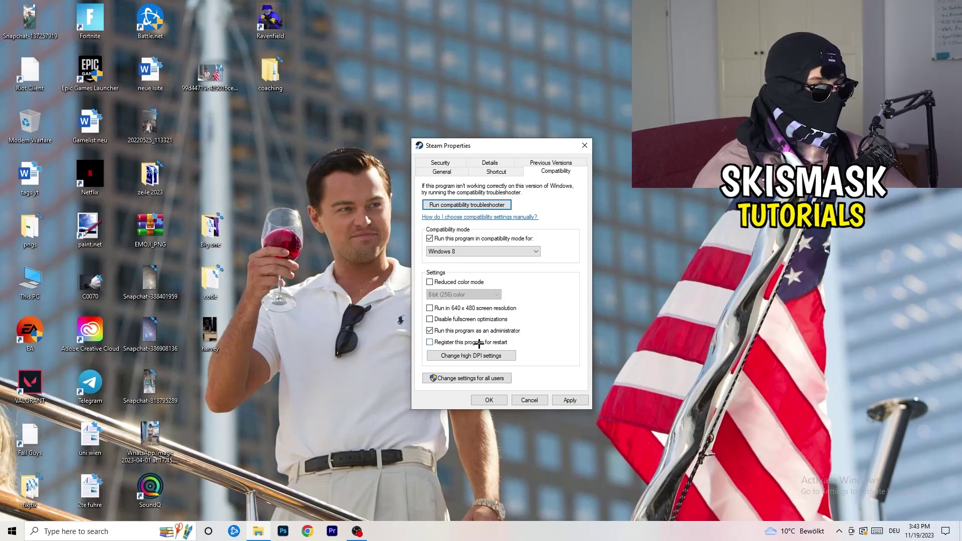
click(562, 400)
click(490, 399)
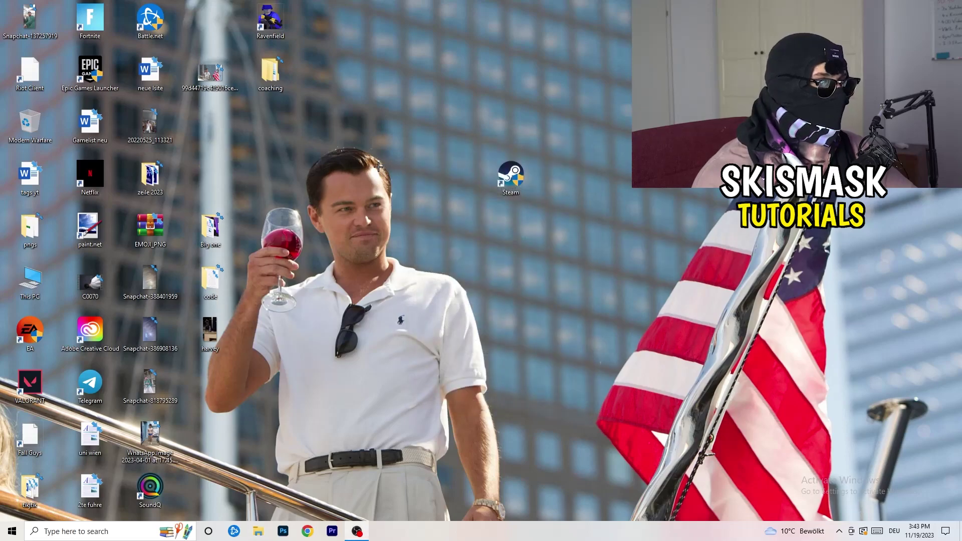
Step: Return the Steam shortcut to its original place among the other desktop icons
drag(523, 185, 553, 164)
click(574, 264)
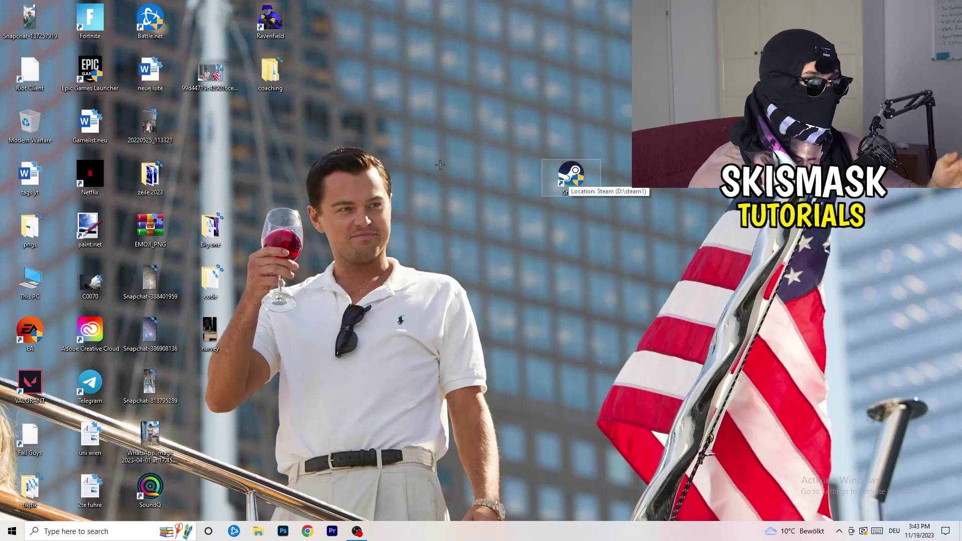
right_click(571, 176)
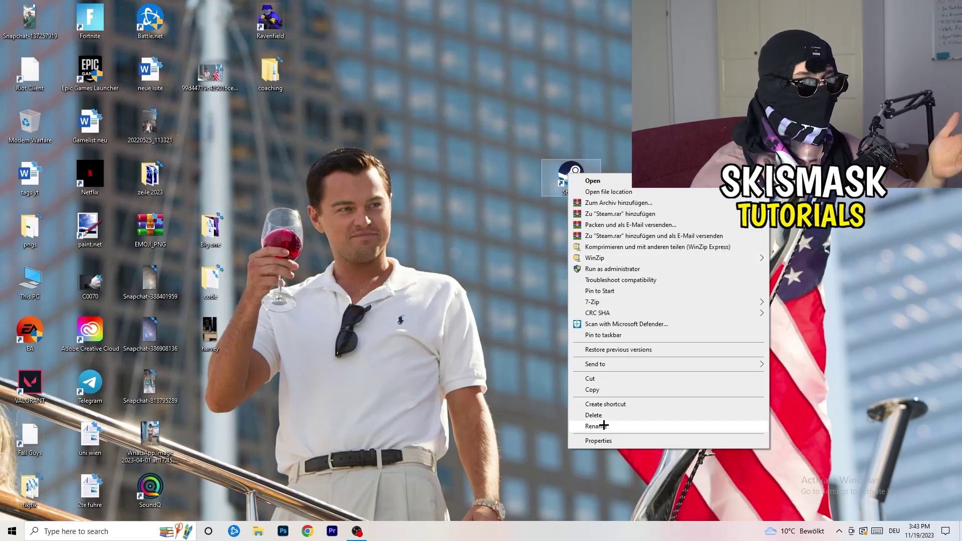
click(454, 212)
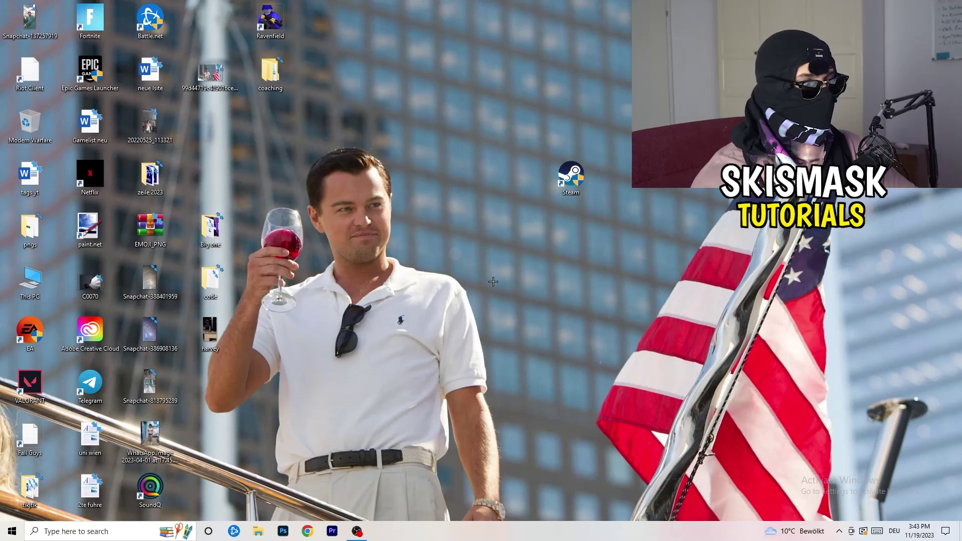
drag(571, 177, 210, 124)
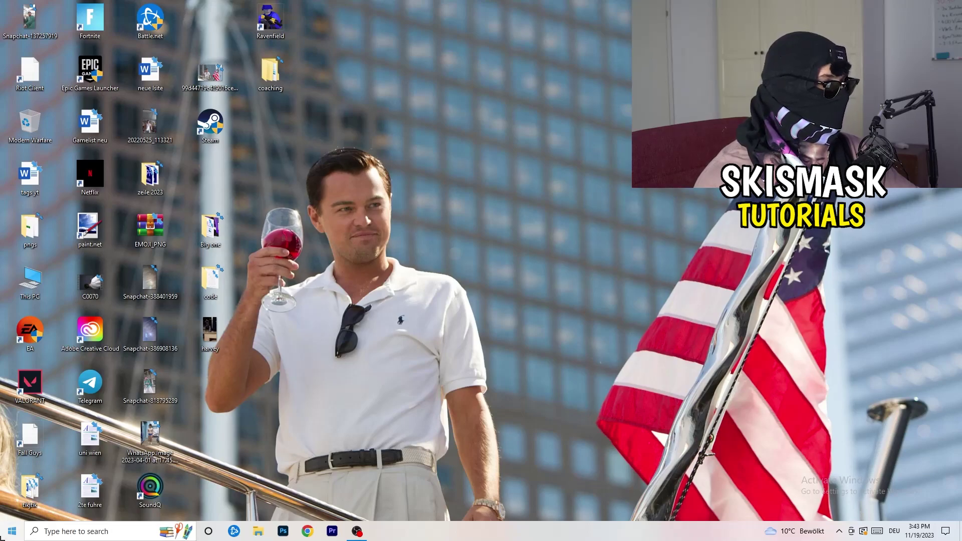
Step: Open Windows Settings and go to the Gaming section to check the Xbox Game Bar options
click(12, 531)
click(13, 488)
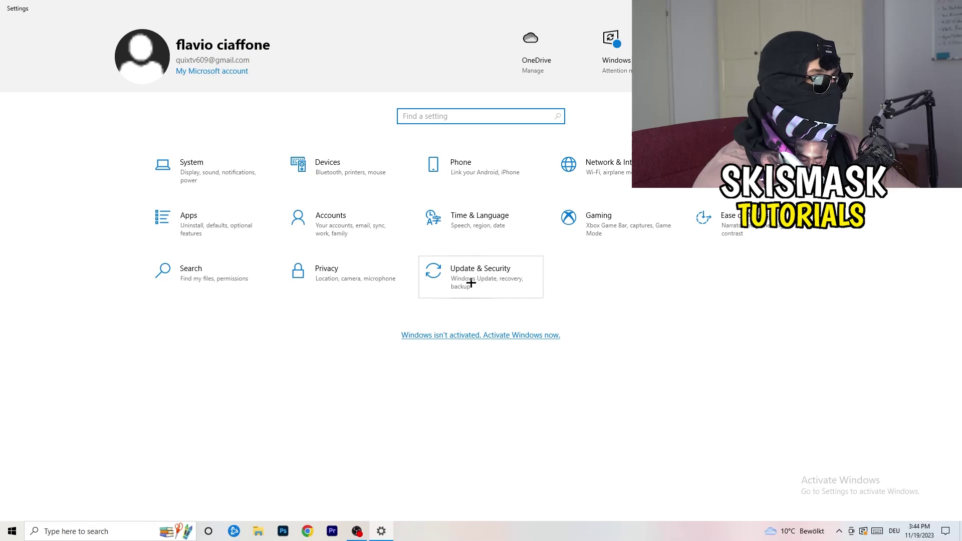
click(570, 216)
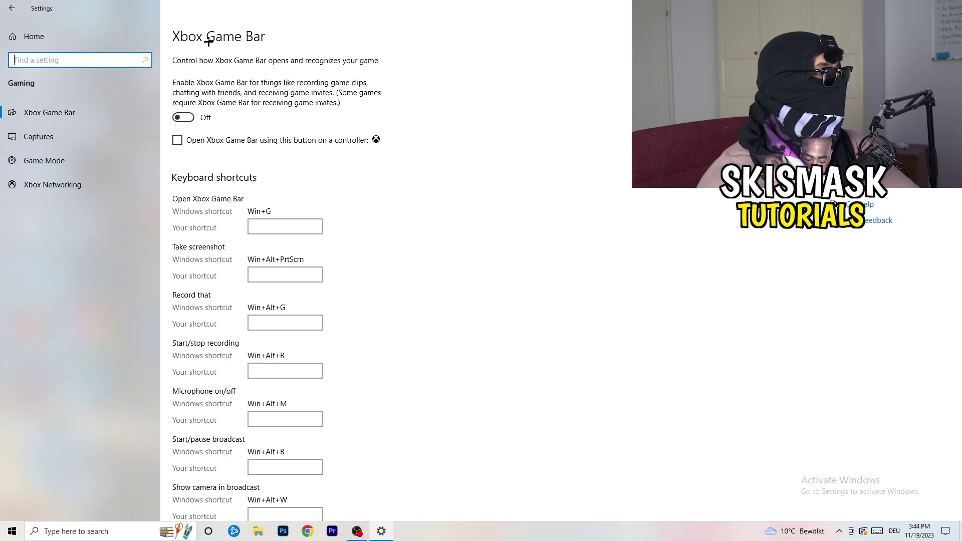
Step: Review the background recording, audio and video options under Captures, and check the Game Mode setting
click(91, 141)
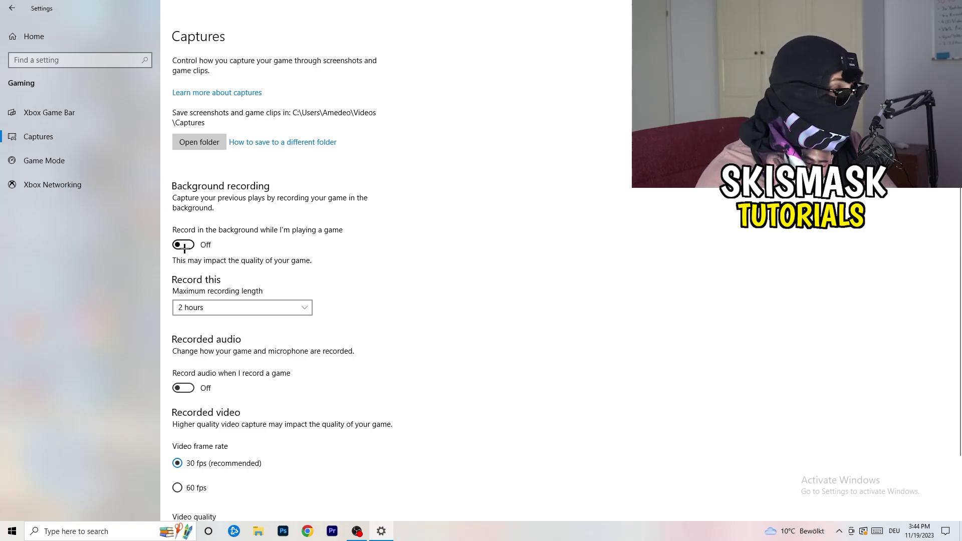
scroll(270, 352, down, 1)
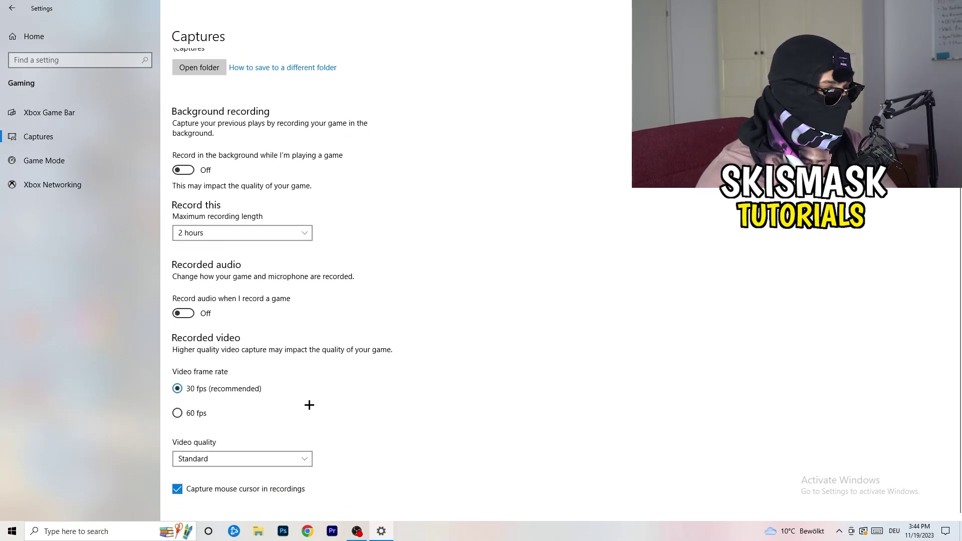
scroll(309, 405, up, 1)
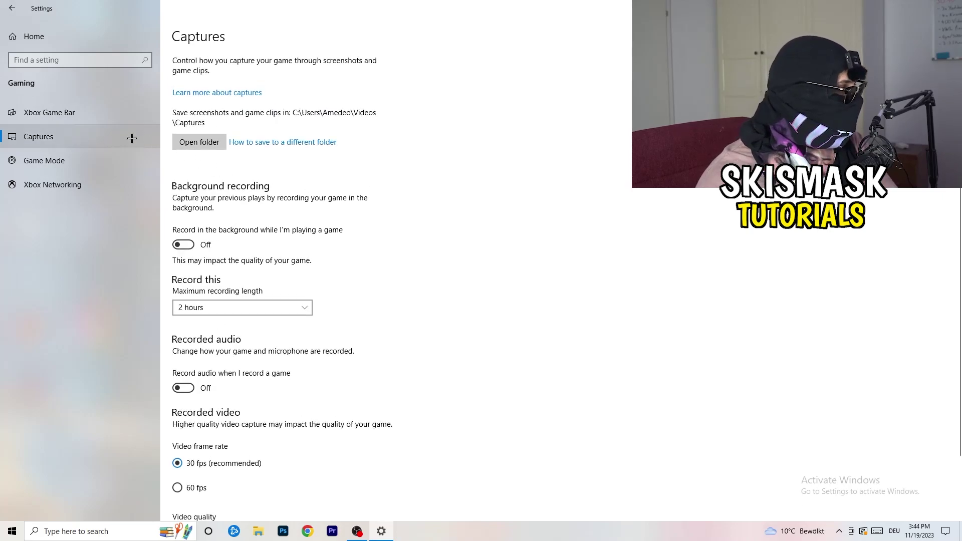
click(44, 160)
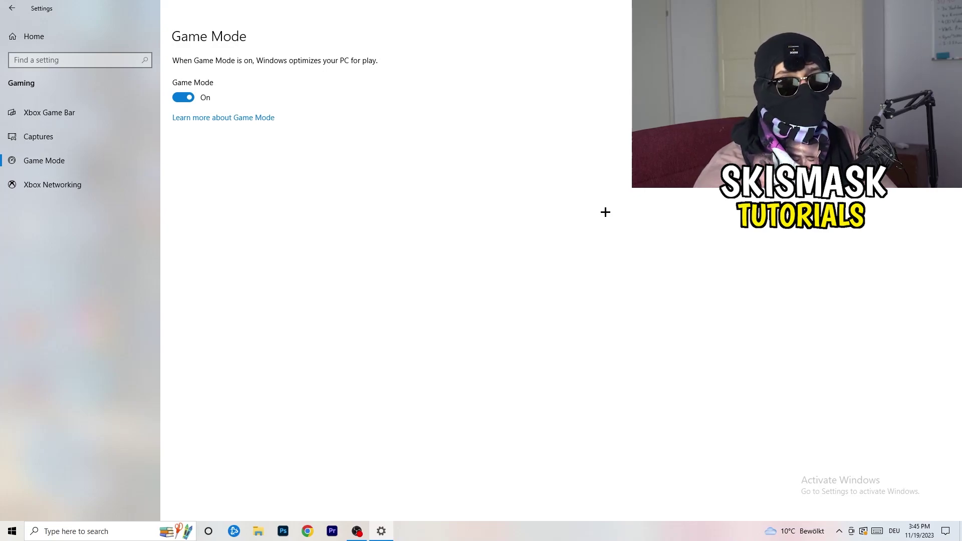
Step: Check the Windows Update status under Update & Security and close the Settings window
click(10, 6)
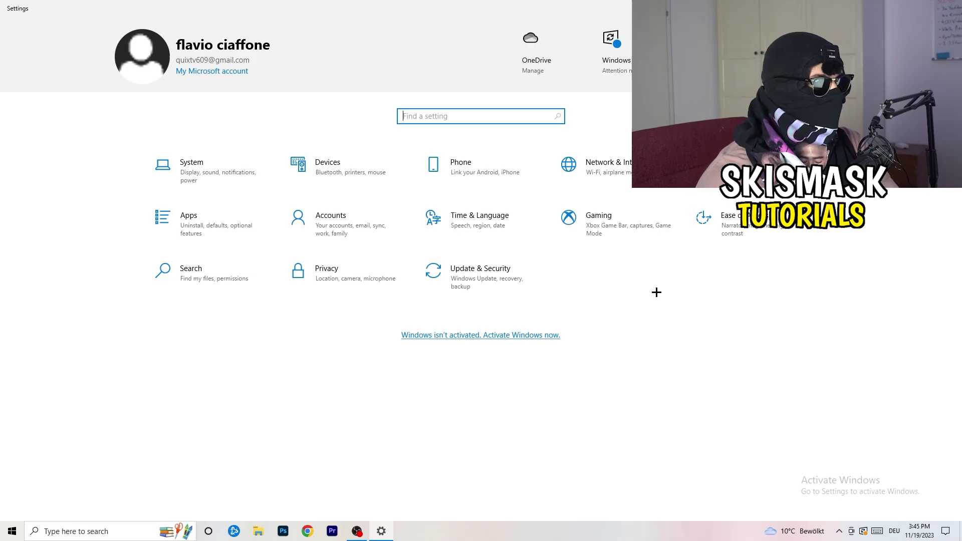
click(471, 275)
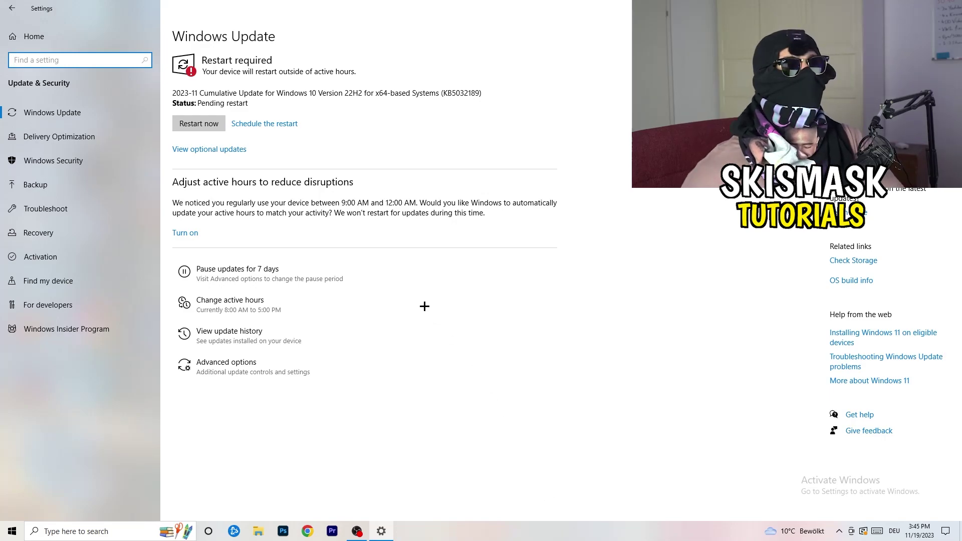
click(345, 74)
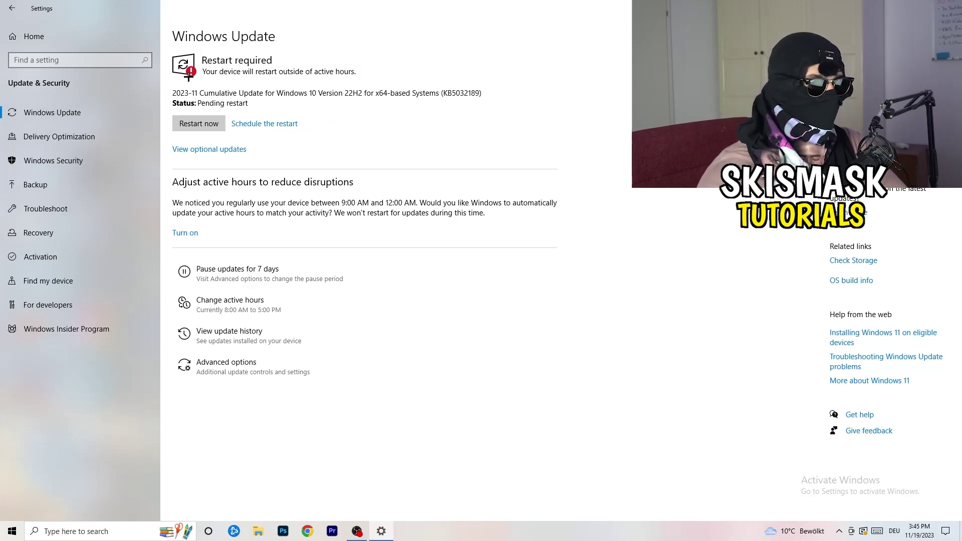
click(949, 7)
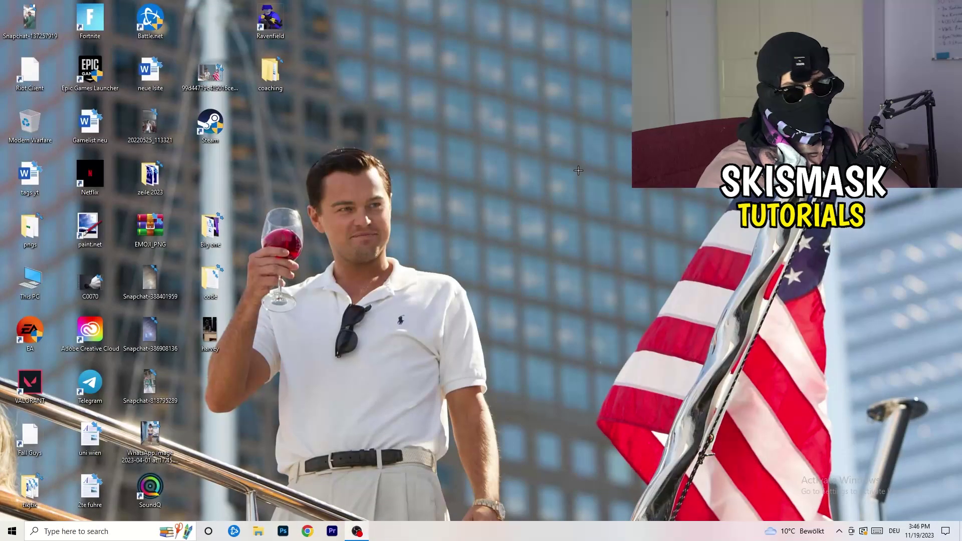